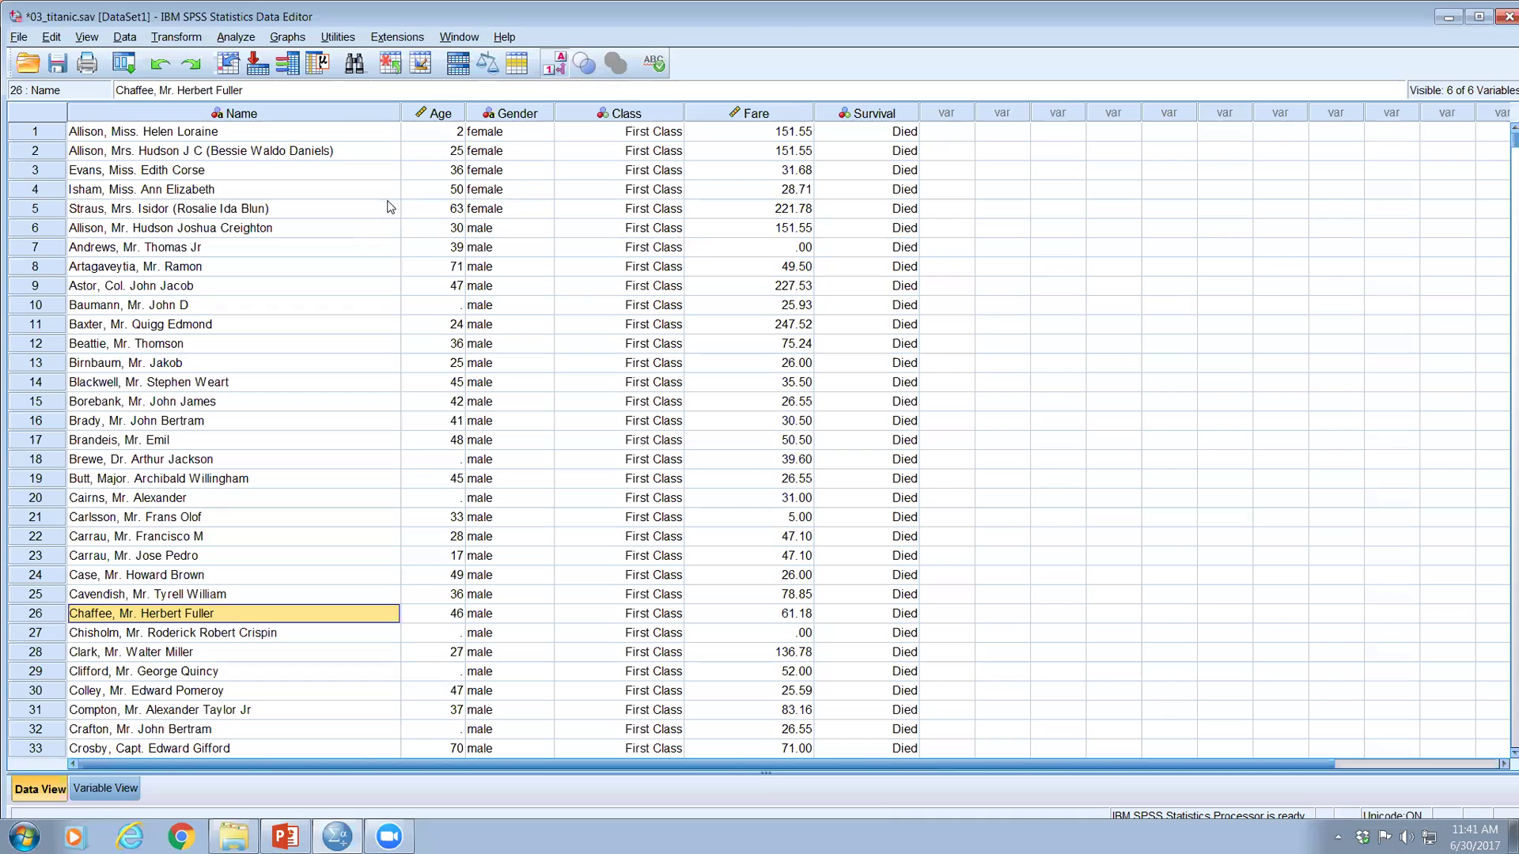
Set up a Crosstabs analysis from cleared settings, with Gender in the rows and Survival in the columns
{"action": "left_click", "coordinate": [235, 37]}
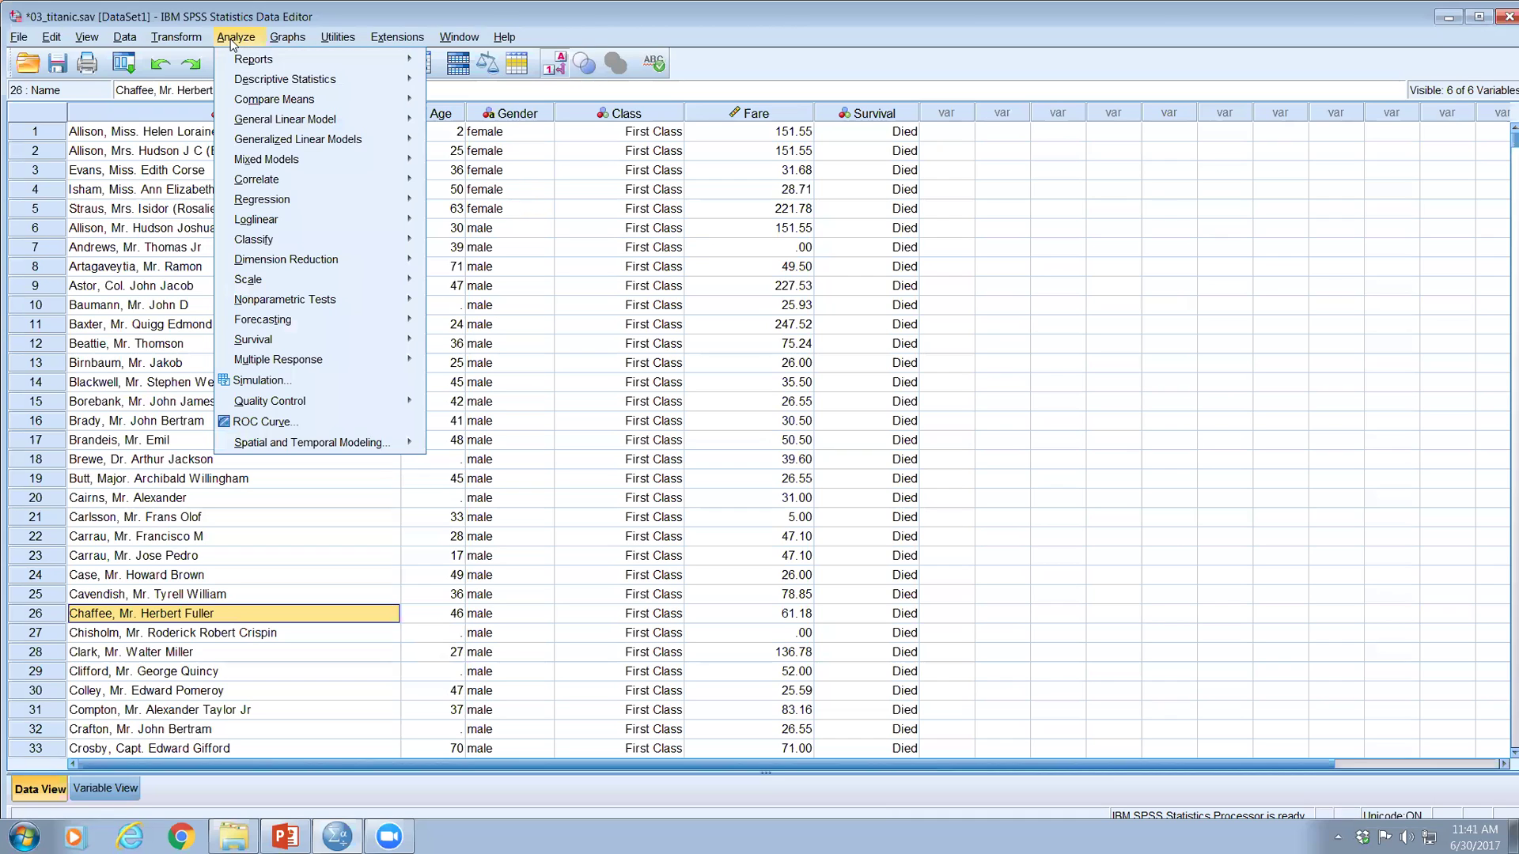
{"action": "mouse_move", "coordinate": [283, 83]}
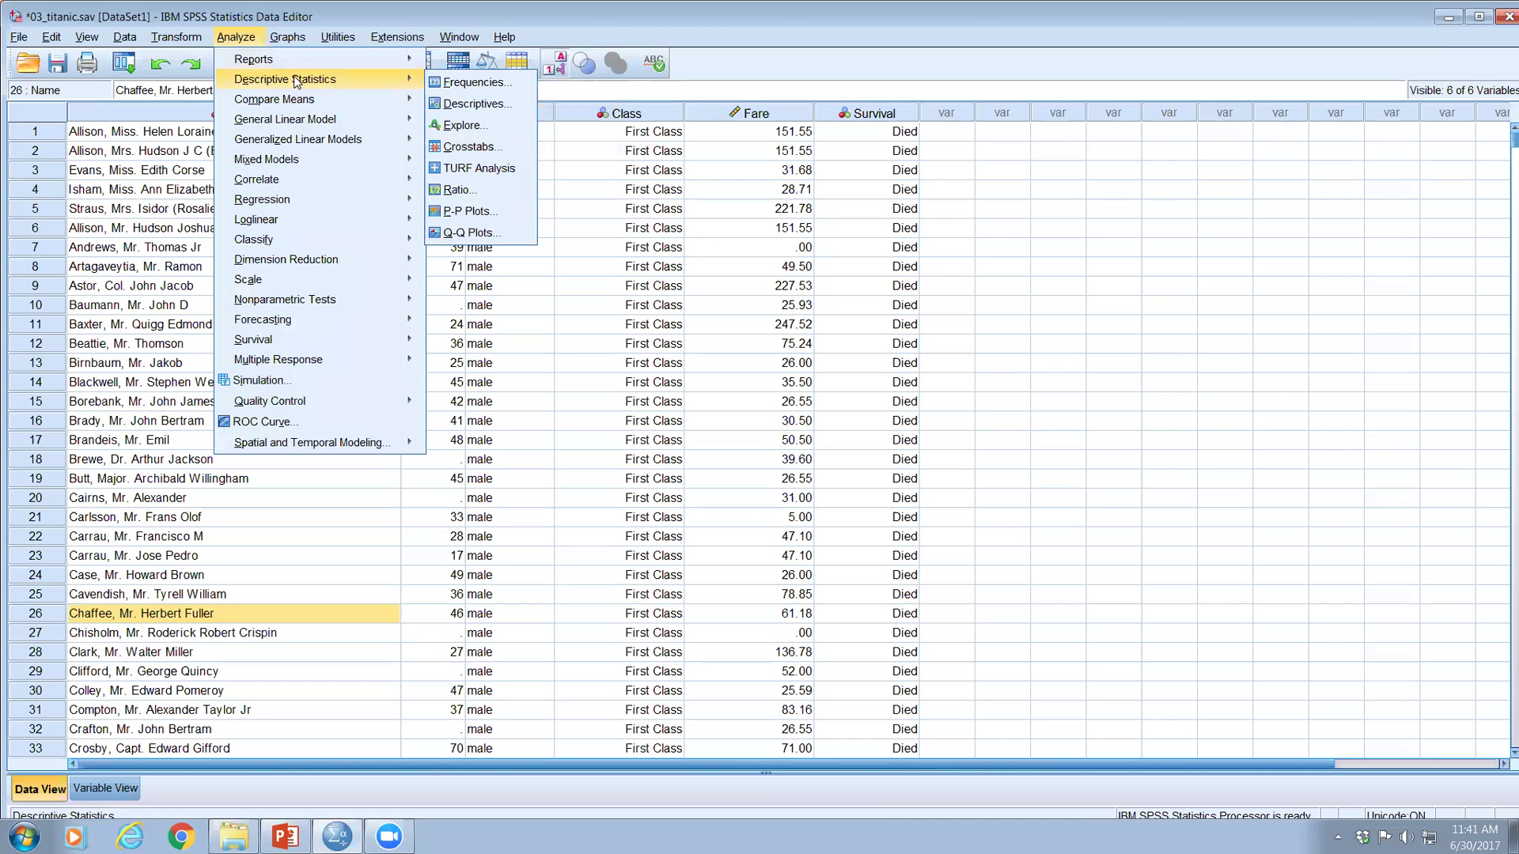
{"action": "left_click", "coordinate": [472, 148]}
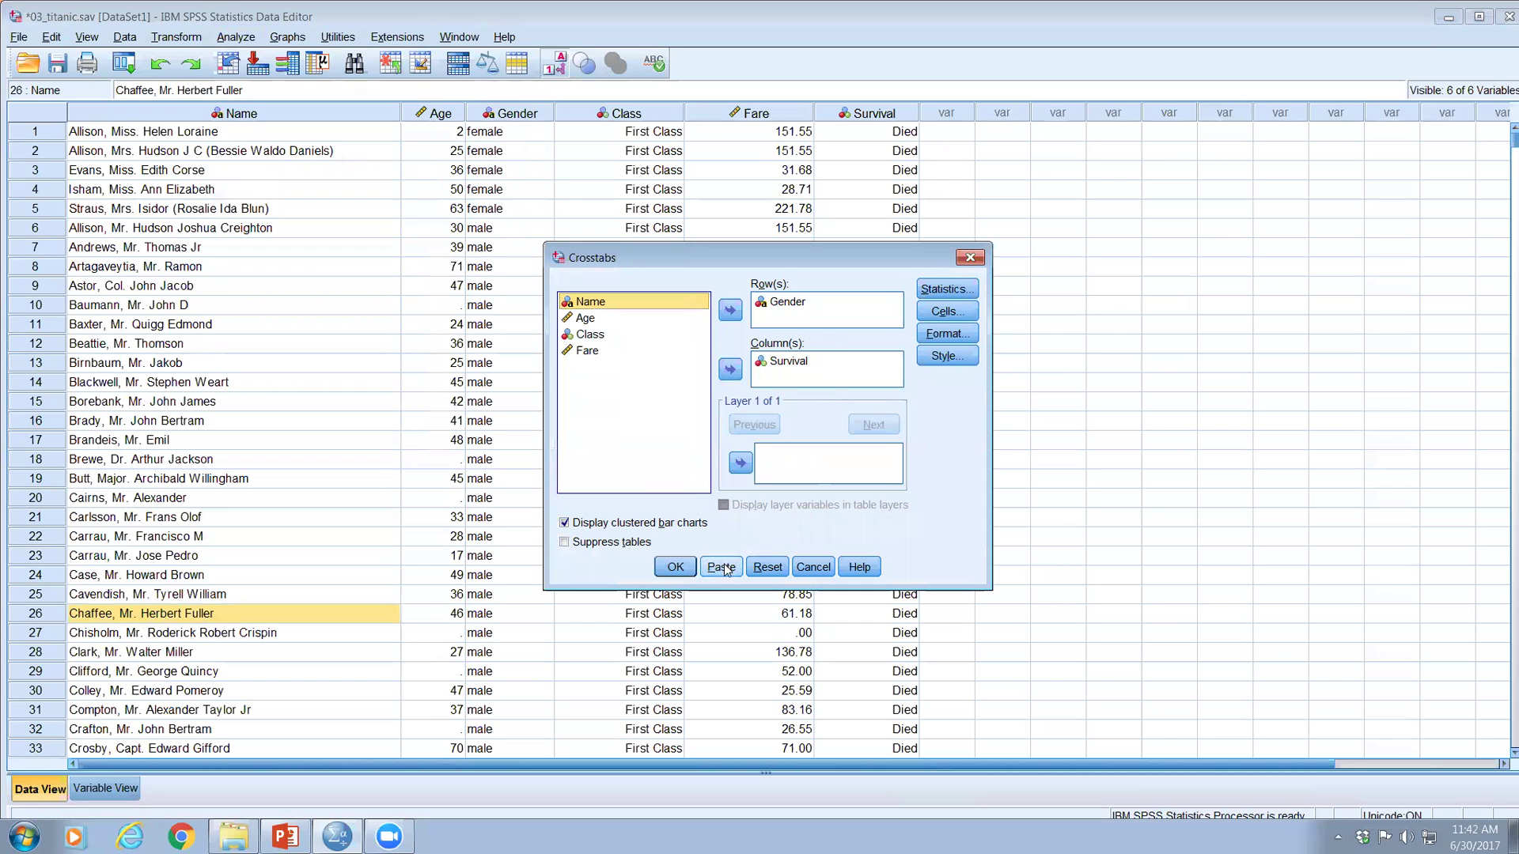
{"action": "left_click", "coordinate": [766, 567]}
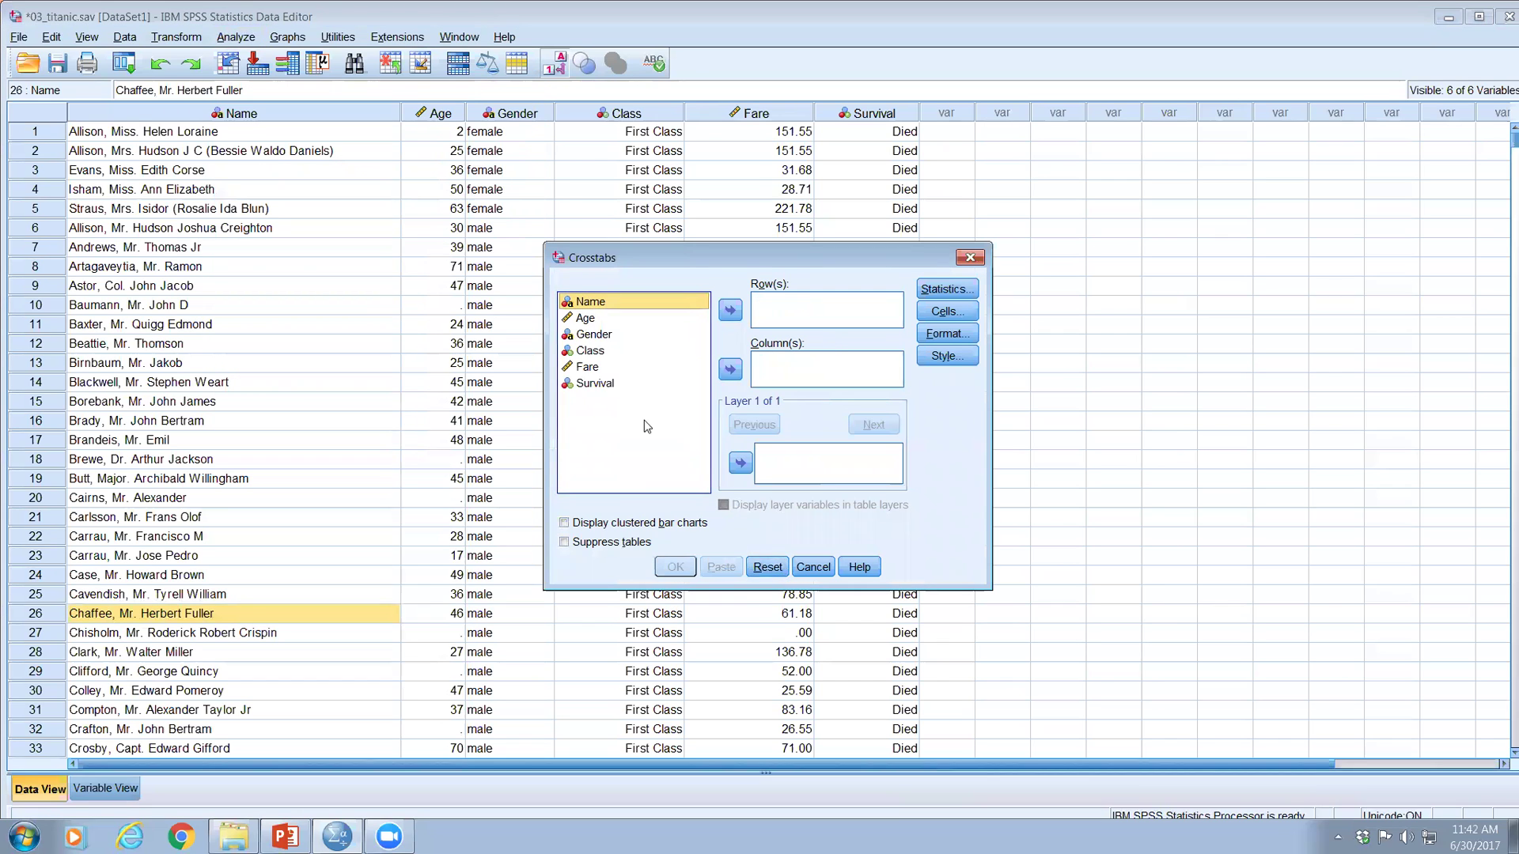
{"action": "left_click", "coordinate": [589, 386]}
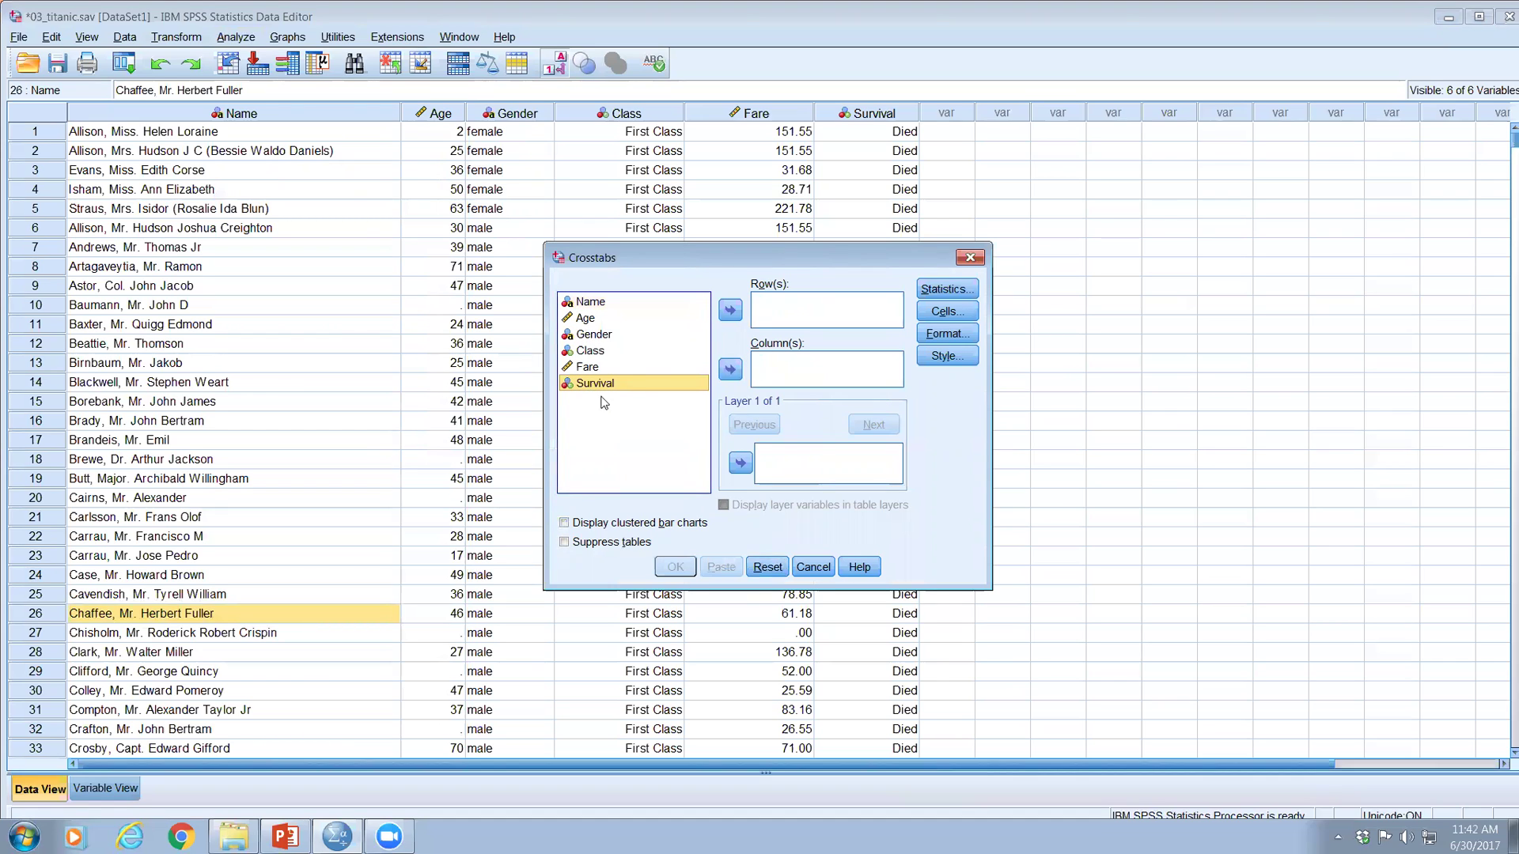
{"action": "left_click", "coordinate": [730, 371]}
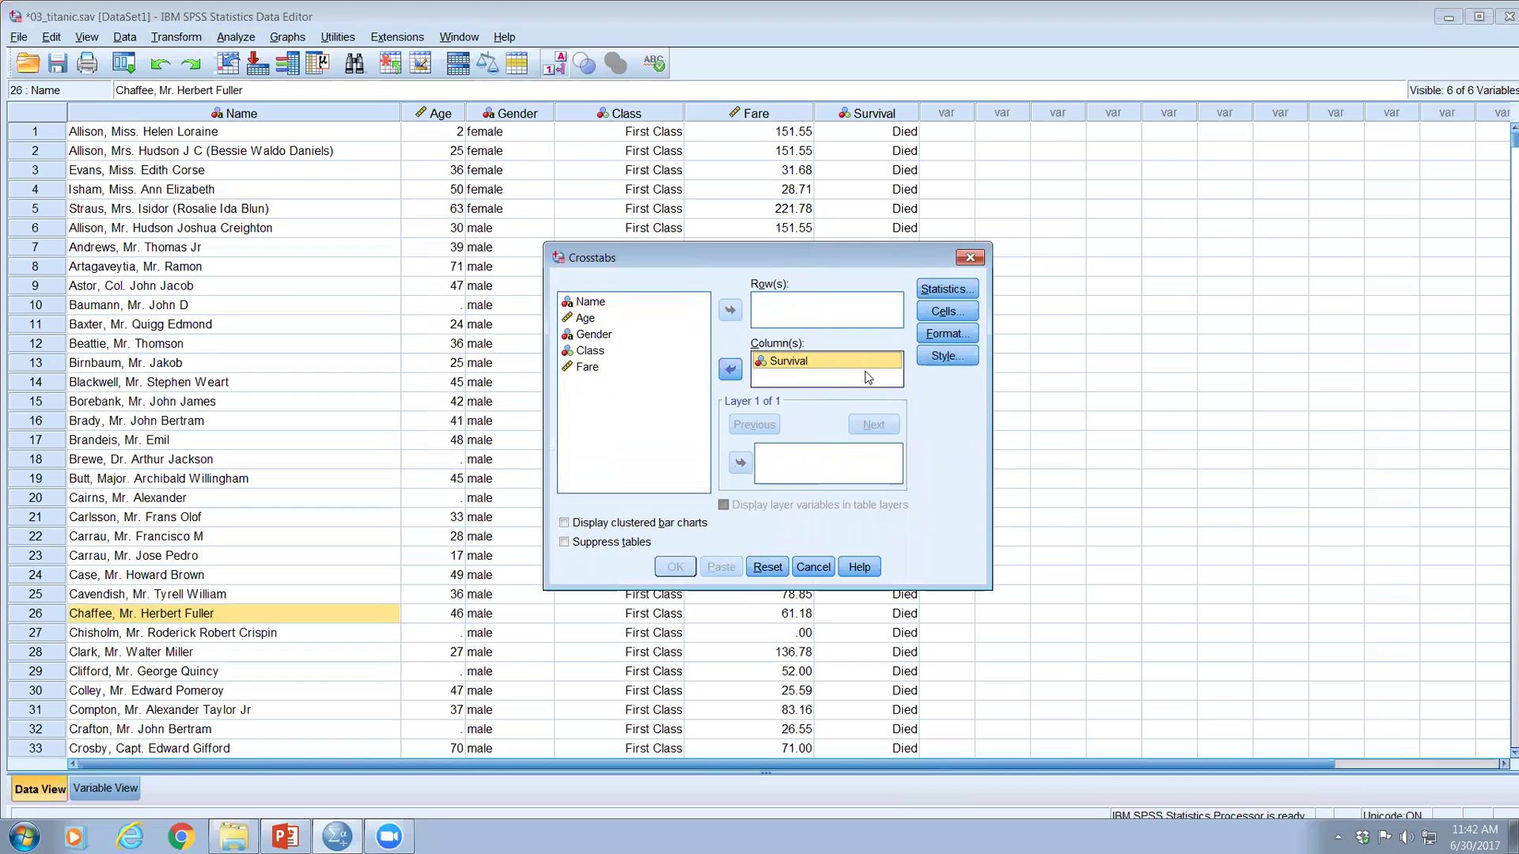
{"action": "left_click", "coordinate": [594, 336]}
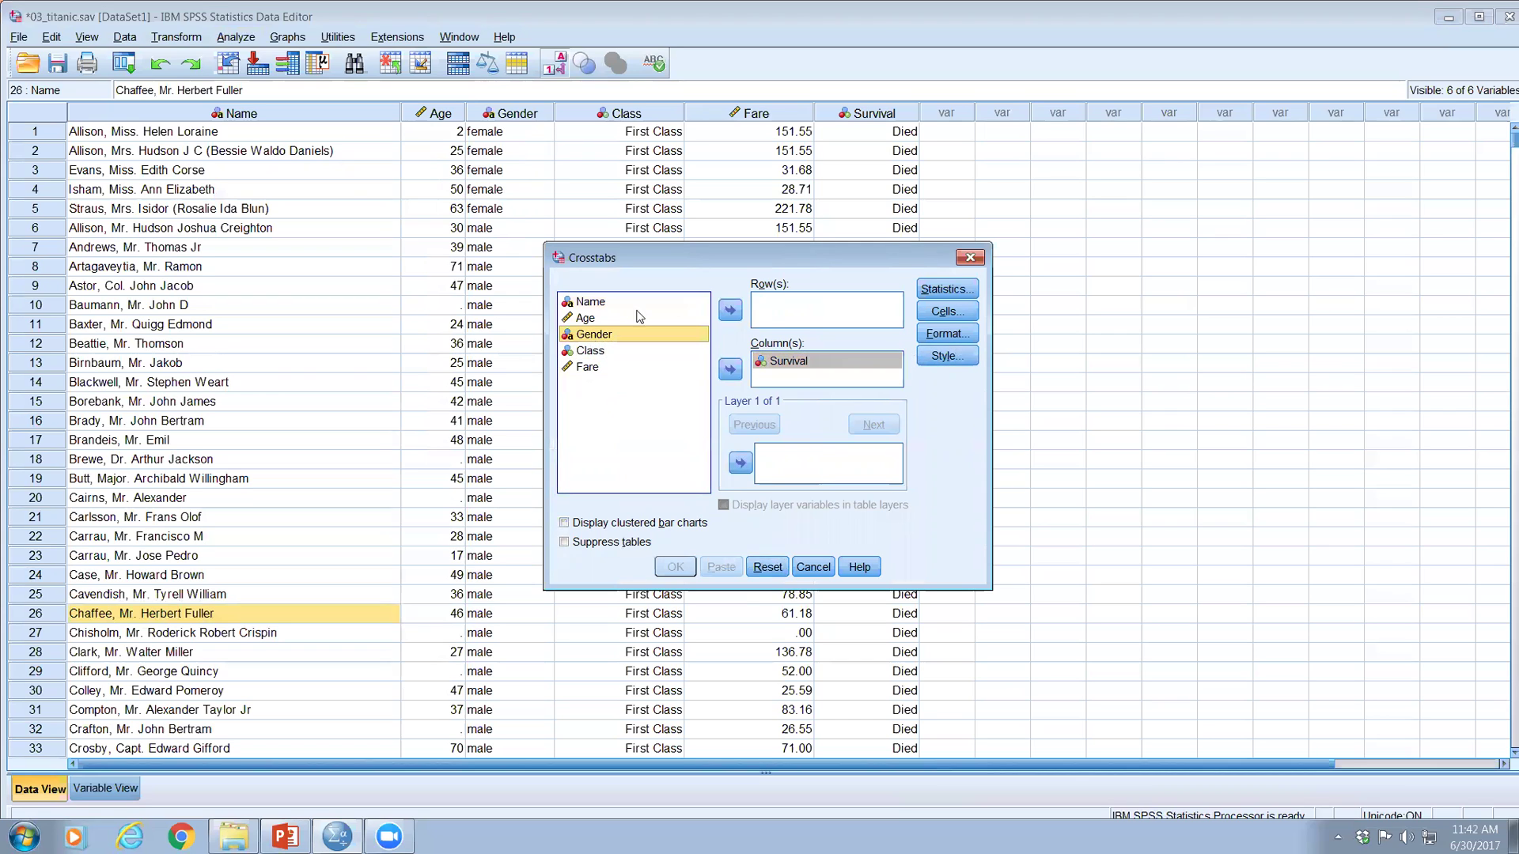
{"action": "left_click", "coordinate": [730, 311]}
Request the Chi-square, Phi and Cramer's V, and Risk statistics for the crosstabulation
{"action": "left_click", "coordinate": [940, 291]}
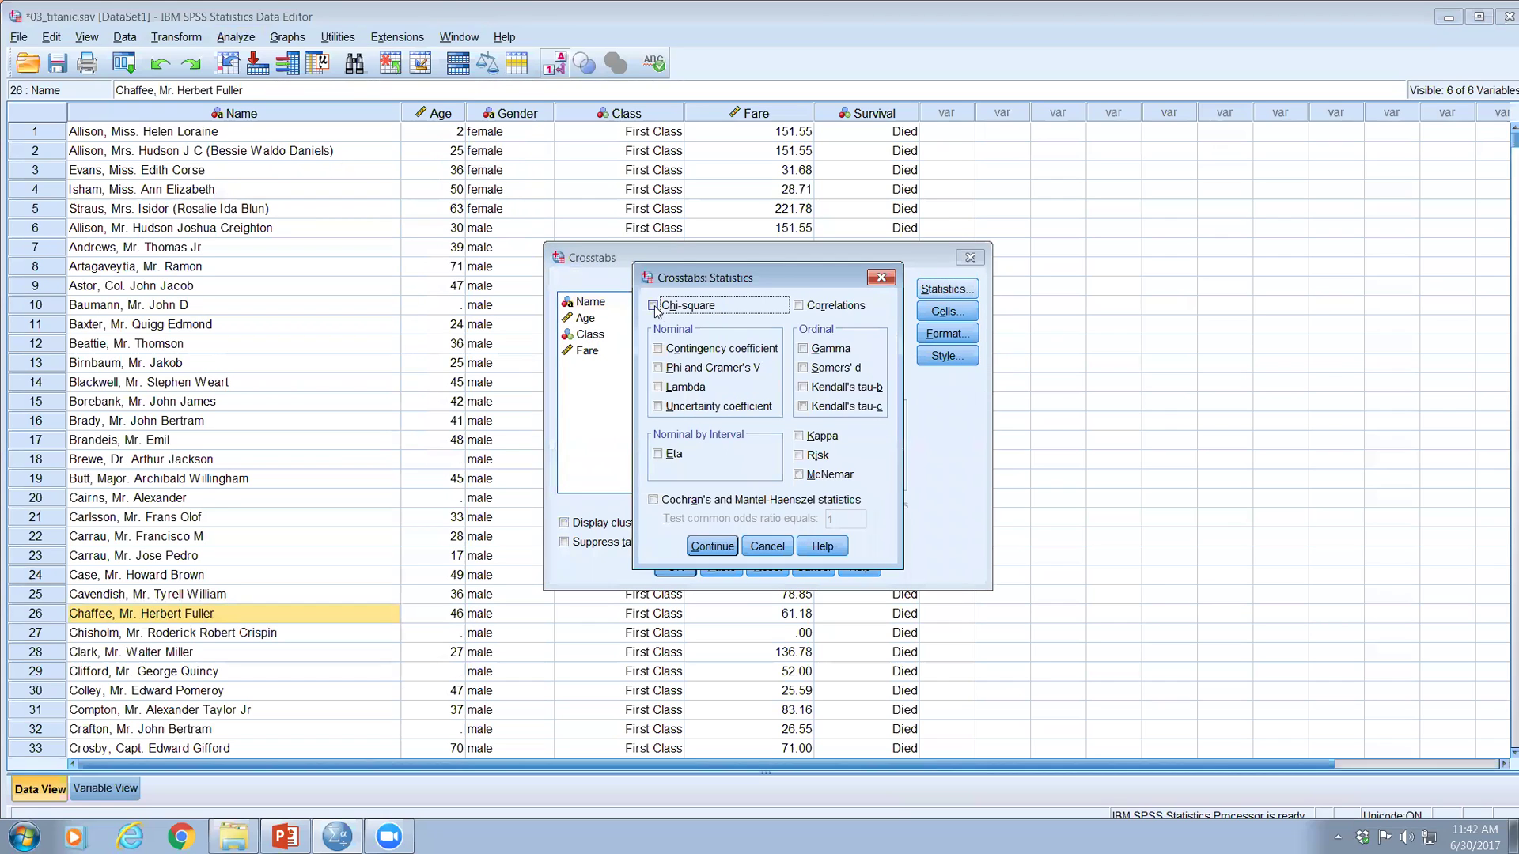
{"action": "left_click", "coordinate": [654, 306]}
{"action": "left_click", "coordinate": [659, 369]}
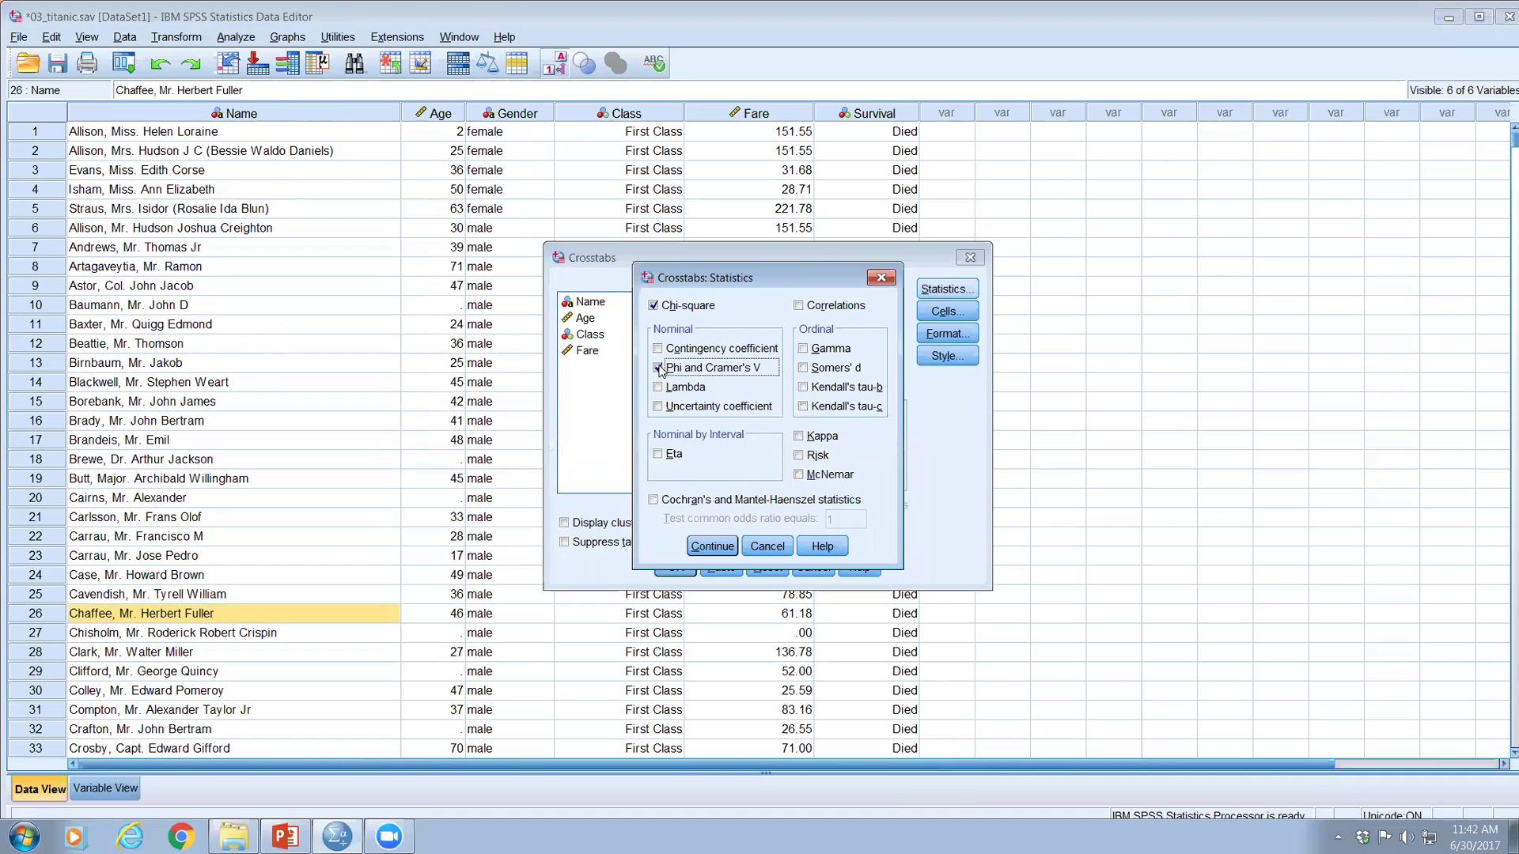
{"action": "left_click", "coordinate": [799, 458]}
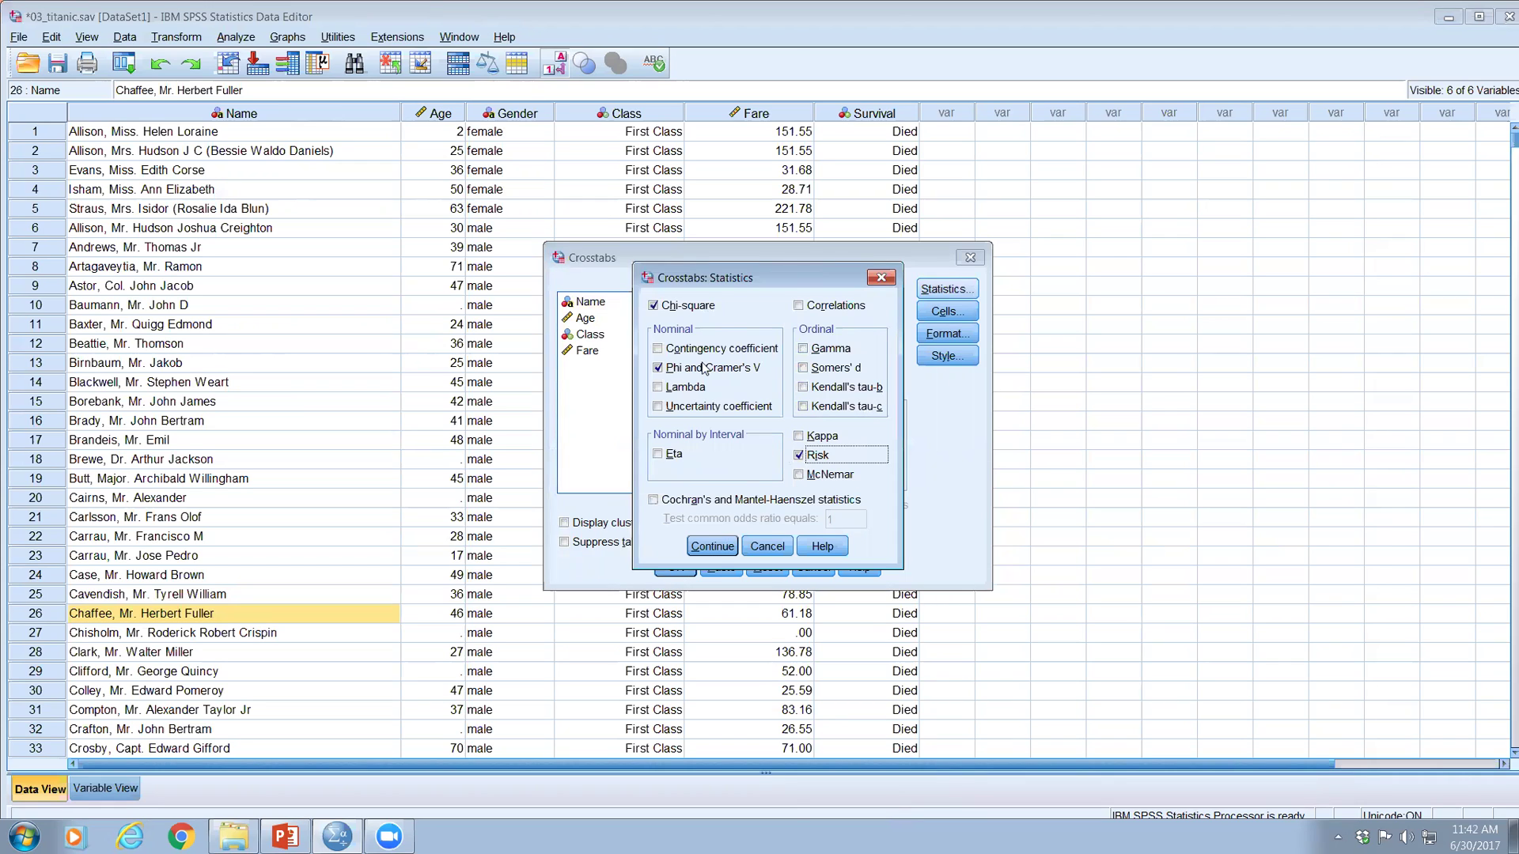
{"action": "left_click", "coordinate": [711, 554]}
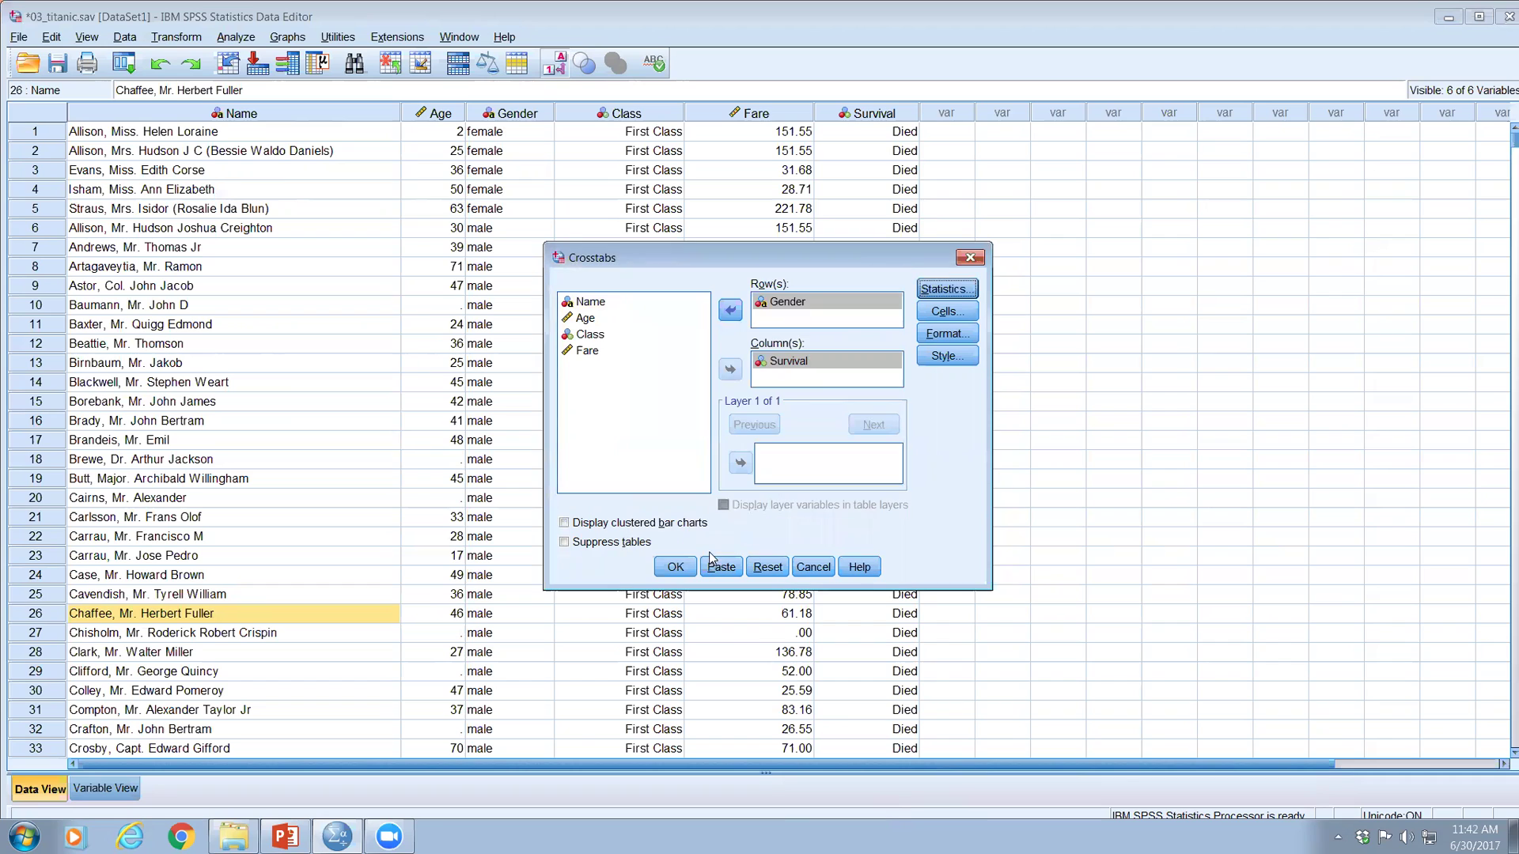
Add expected counts and row percentages to the crosstabulation's cell display
{"action": "left_click", "coordinate": [938, 312]}
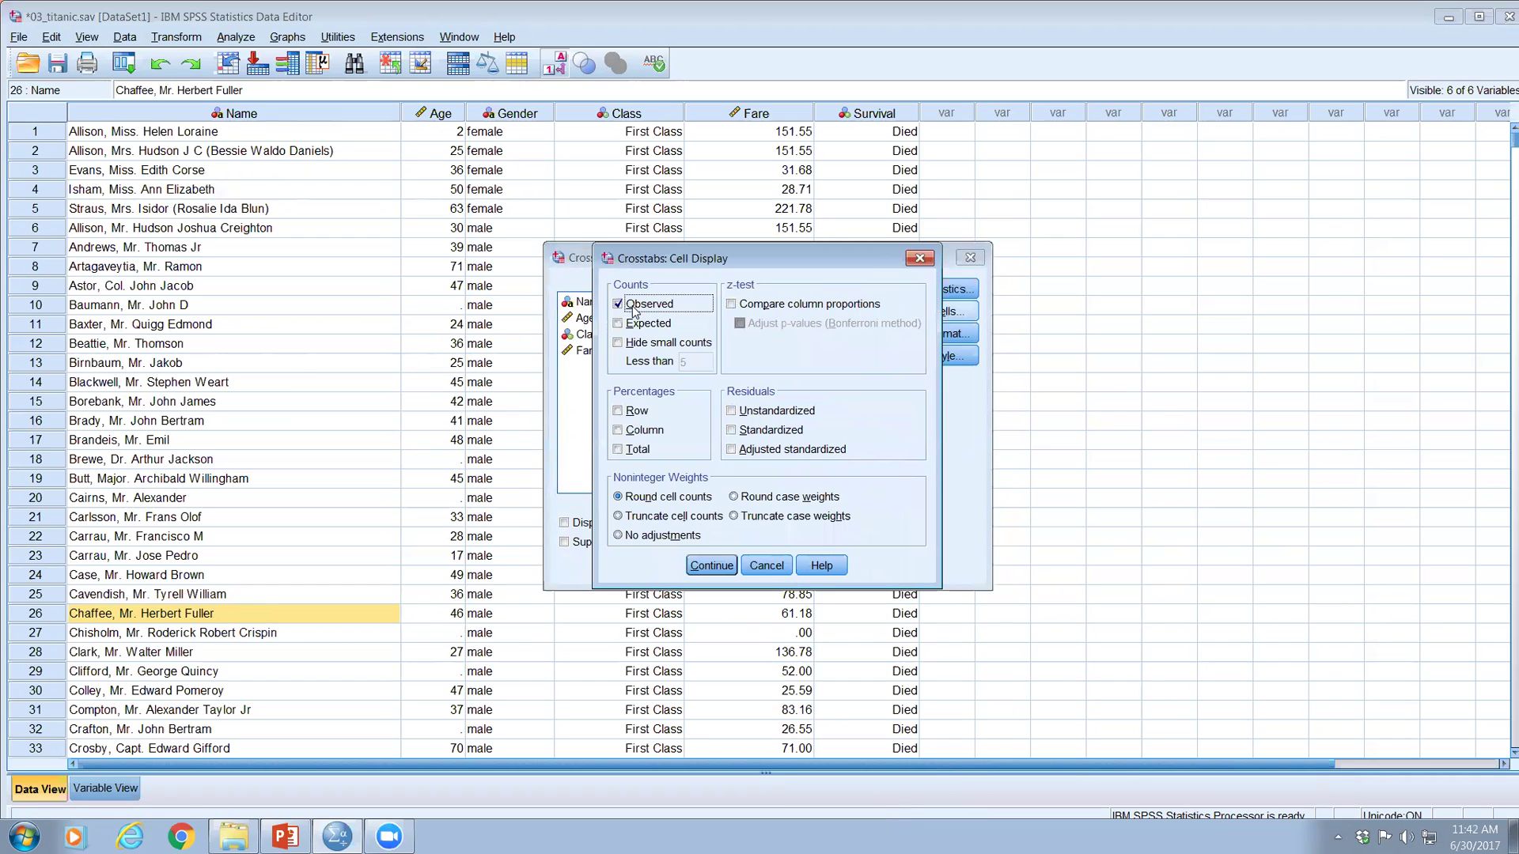
{"action": "left_click", "coordinate": [617, 324]}
{"action": "left_click", "coordinate": [617, 412]}
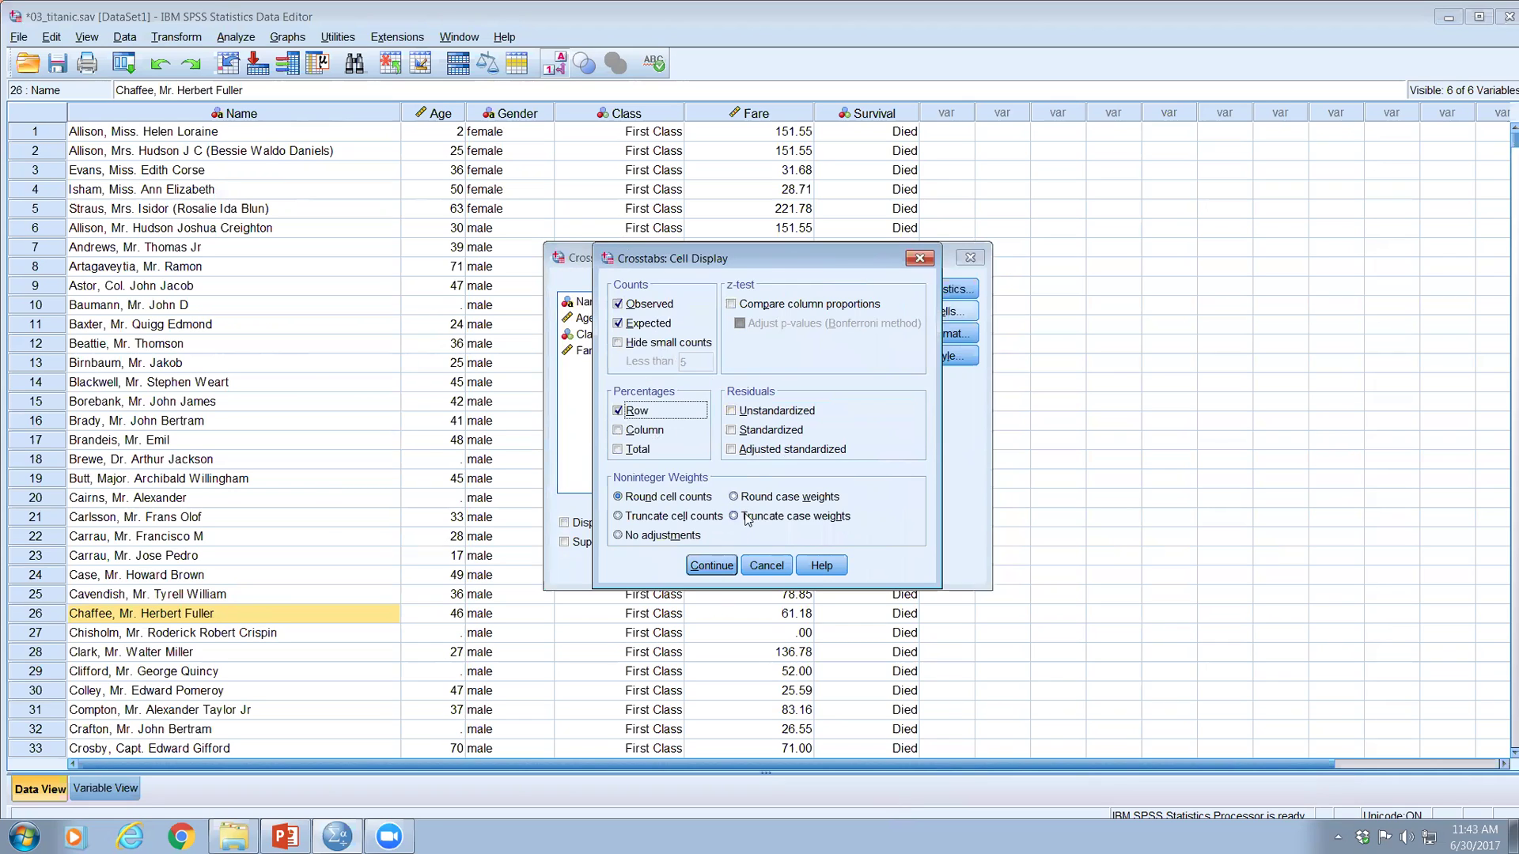
{"action": "left_click", "coordinate": [709, 566]}
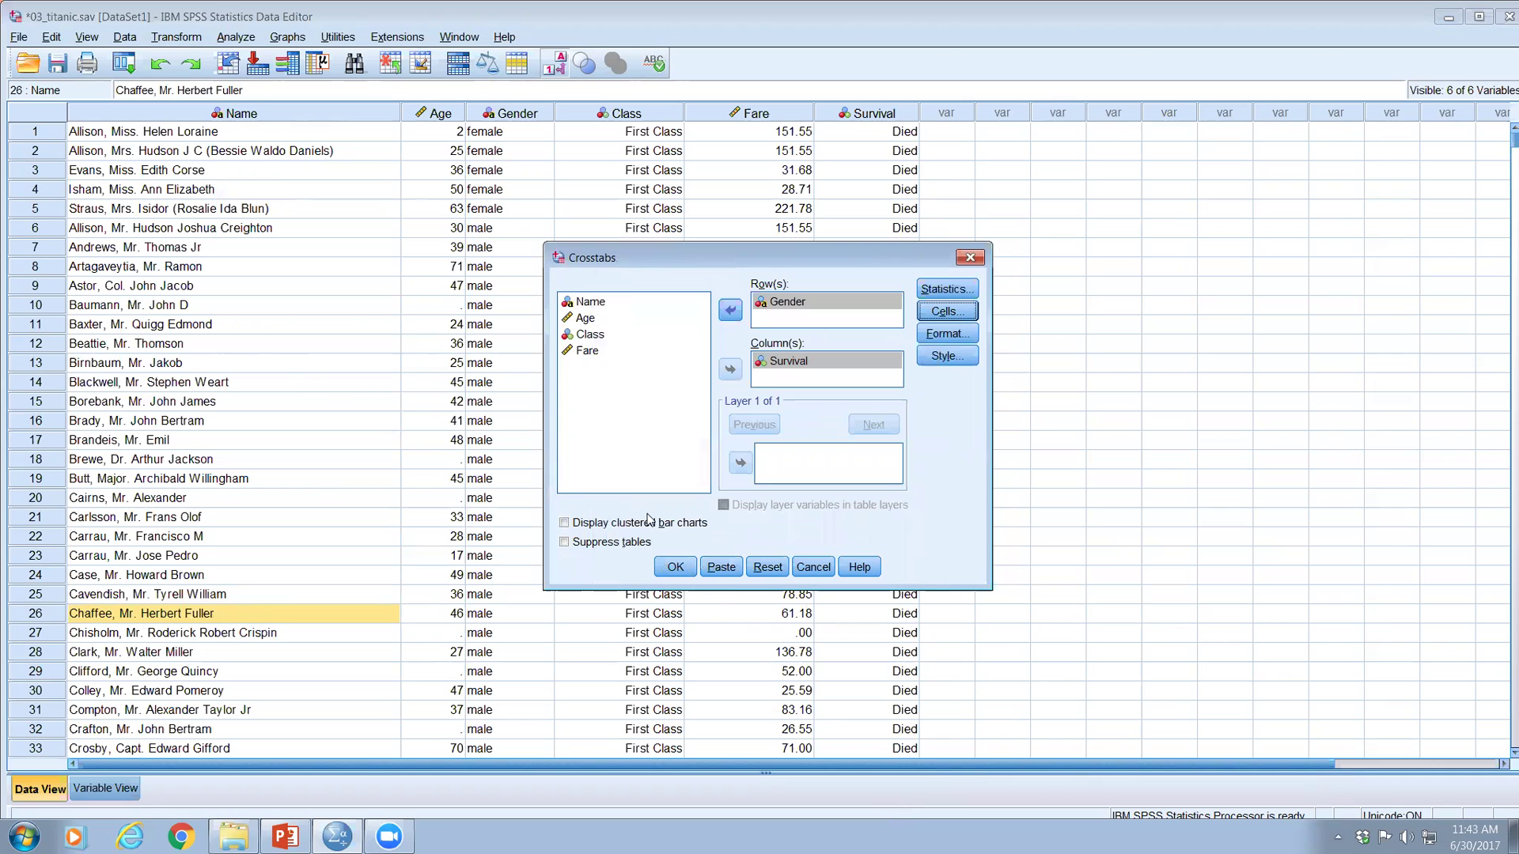
Include clustered bar charts and run the Gender by Survival crosstabulation
{"action": "left_click", "coordinate": [607, 524]}
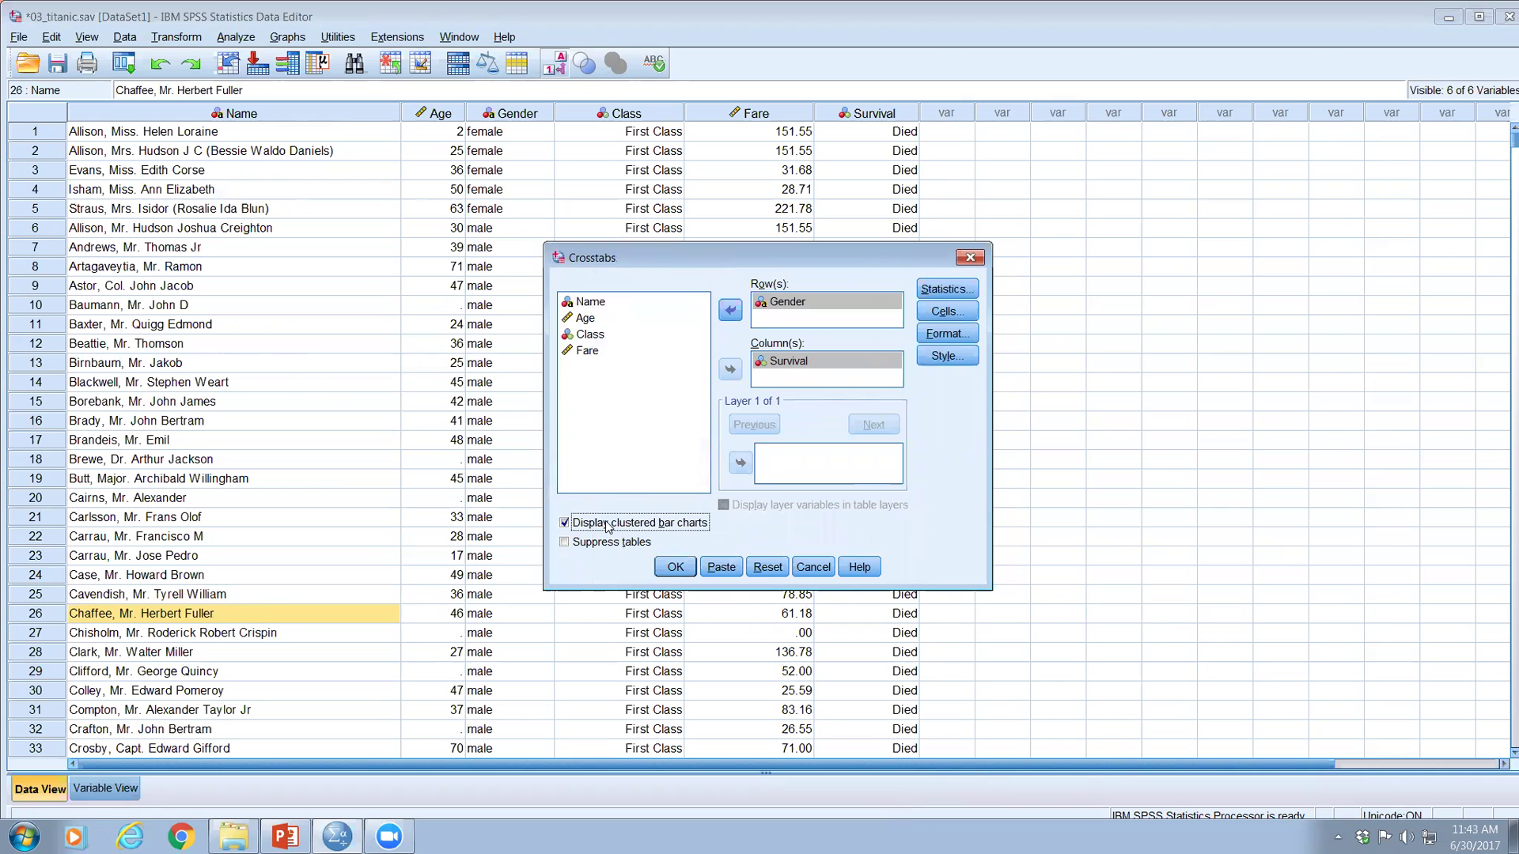
{"action": "left_click", "coordinate": [675, 569]}
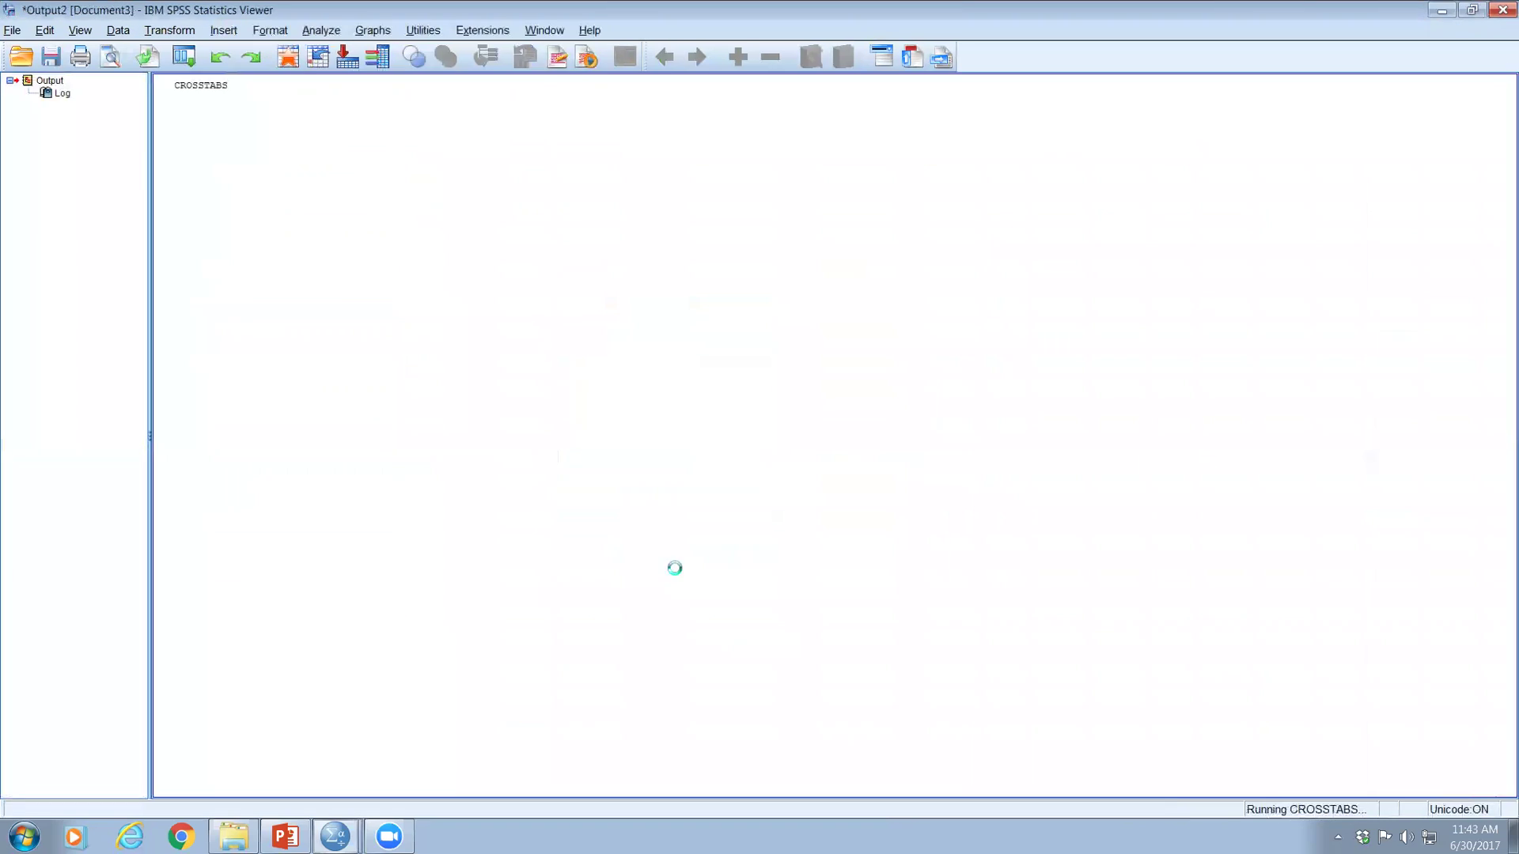
{"action": "left_click", "coordinate": [380, 334]}
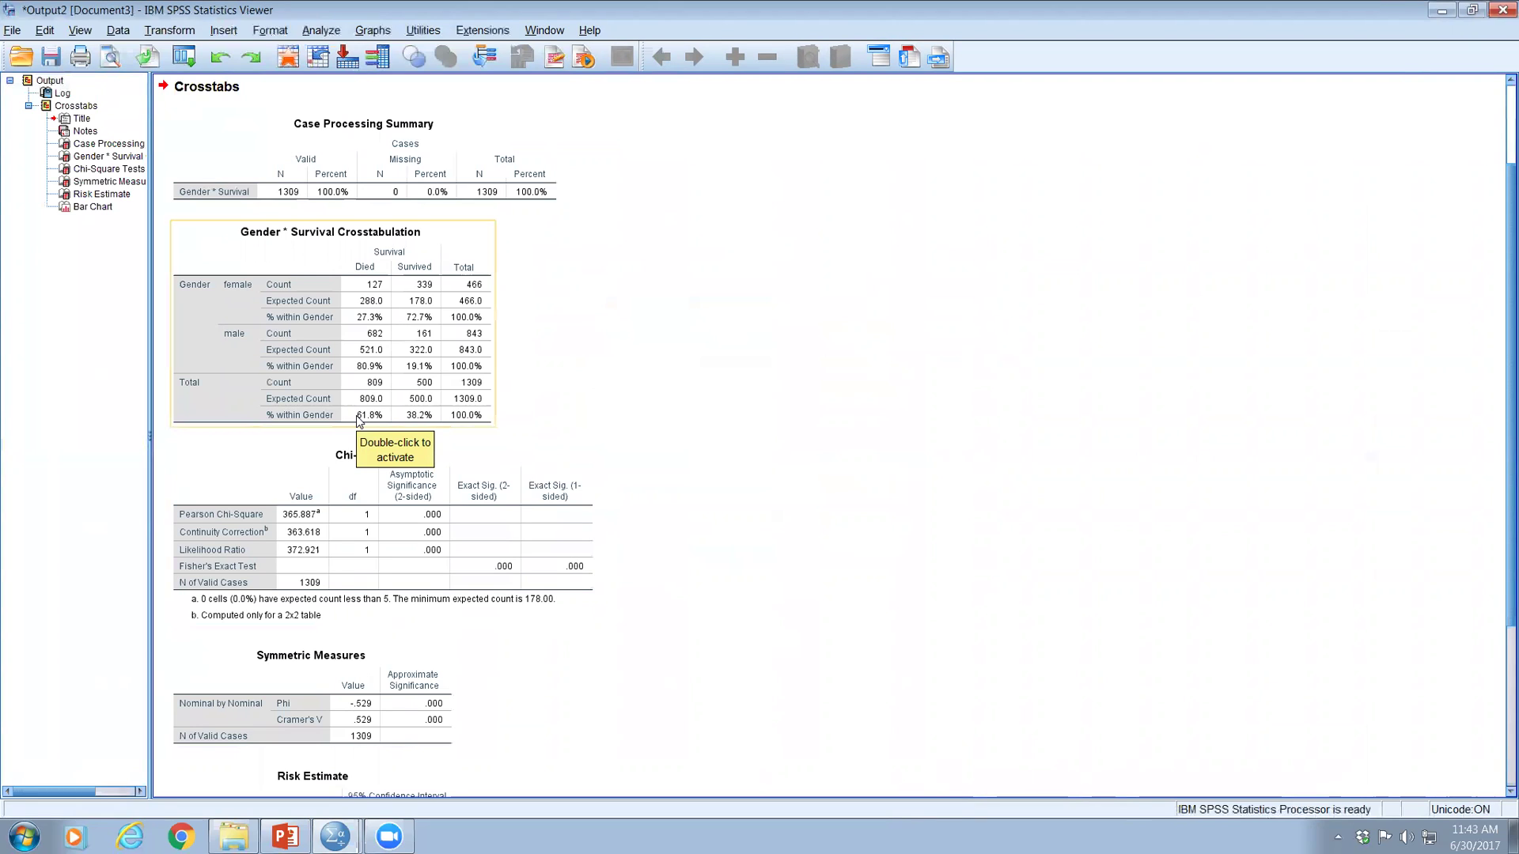
{"action": "left_click", "coordinate": [847, 320]}
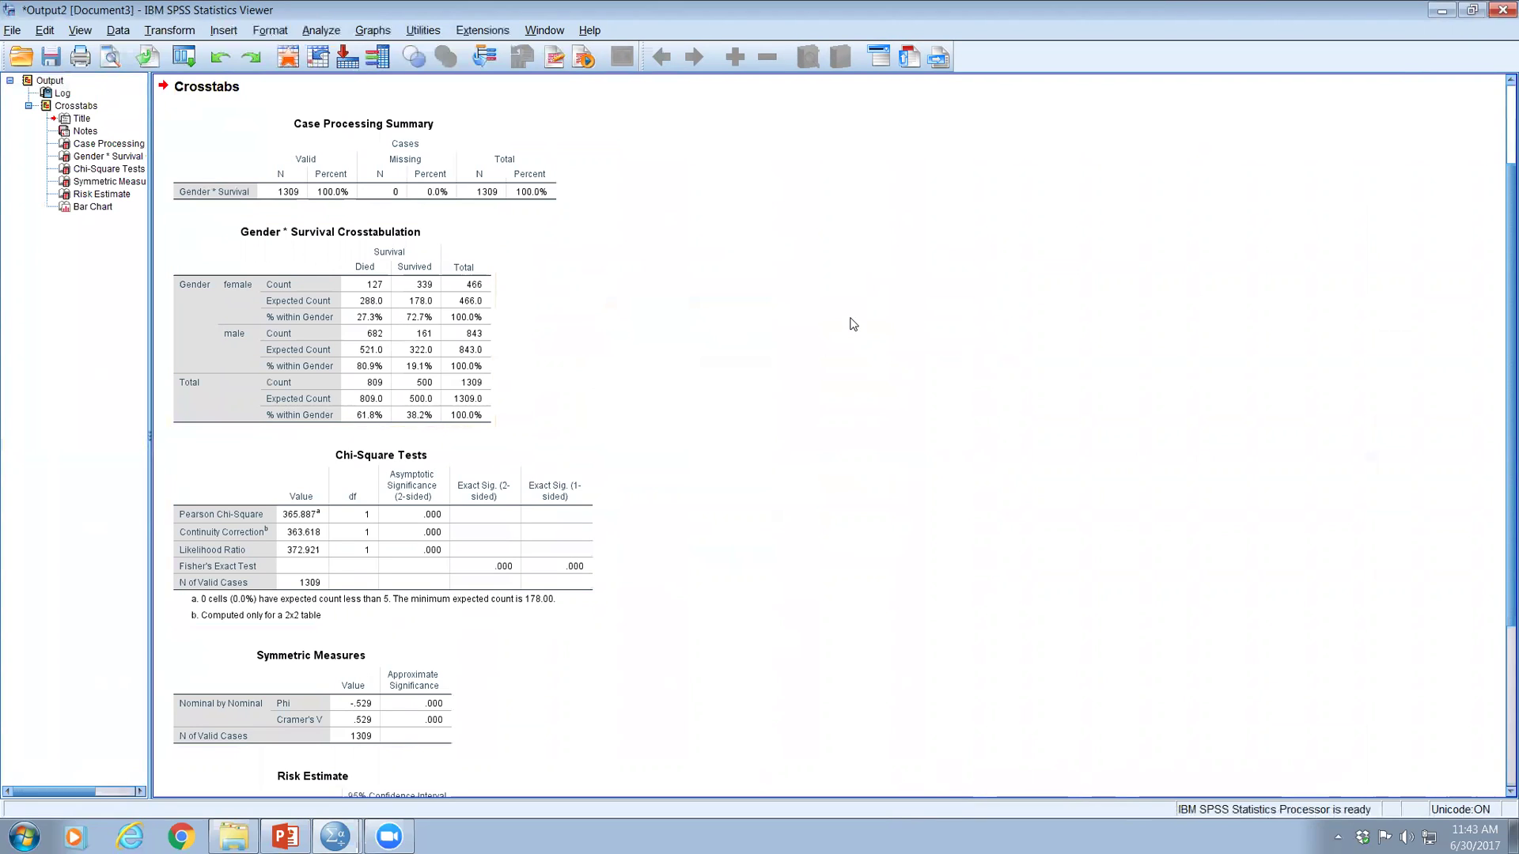
{"action": "left_click", "coordinate": [283, 205]}
Open the Calculator and compute the expected count of females who died as 466 × 809 / 1309
{"action": "key", "text": "super+r"}
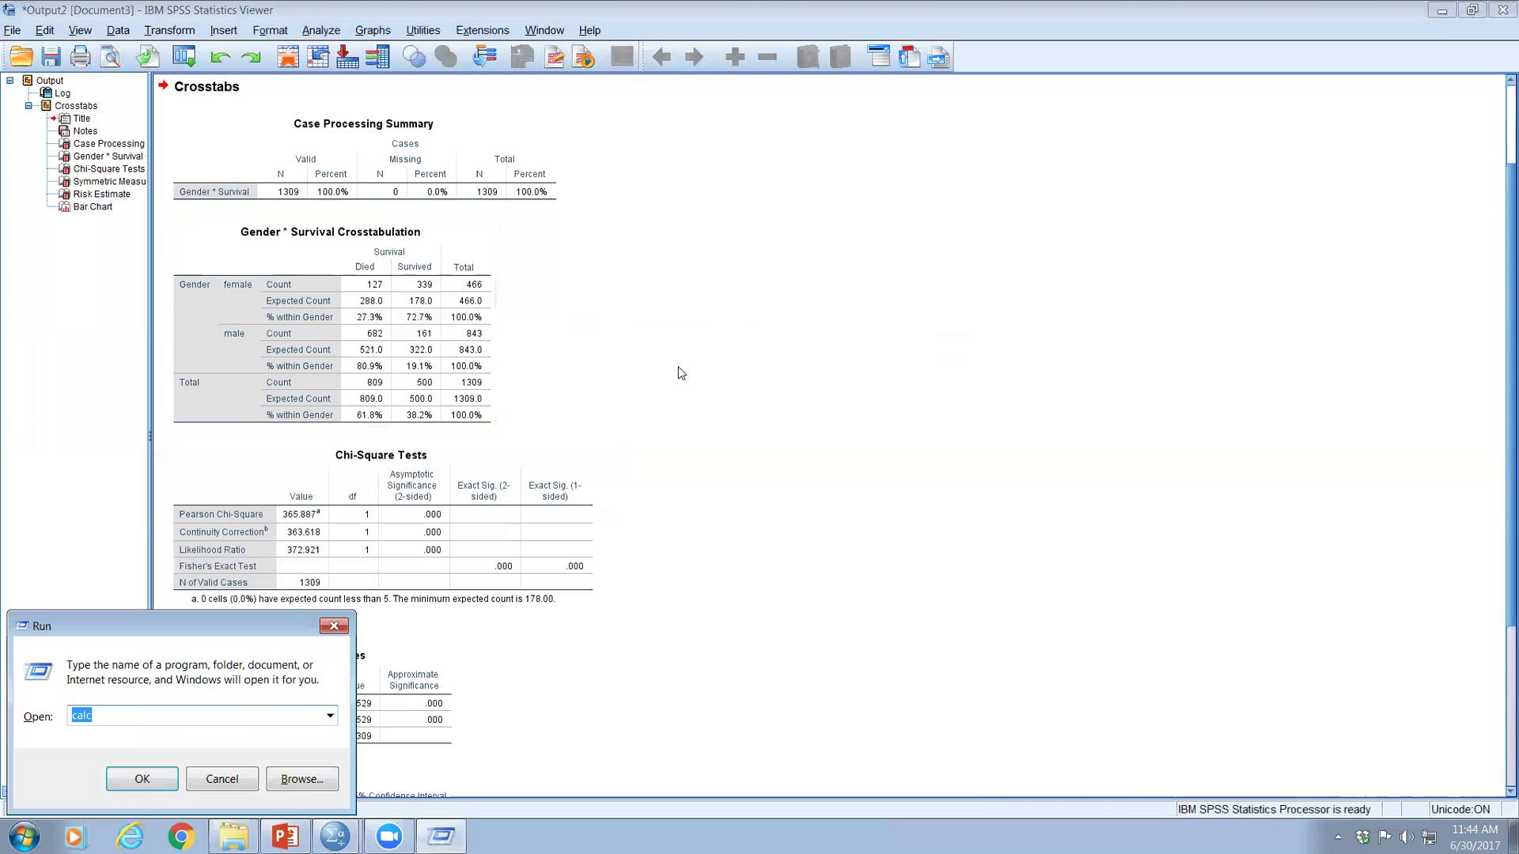
{"action": "key", "text": "Return"}
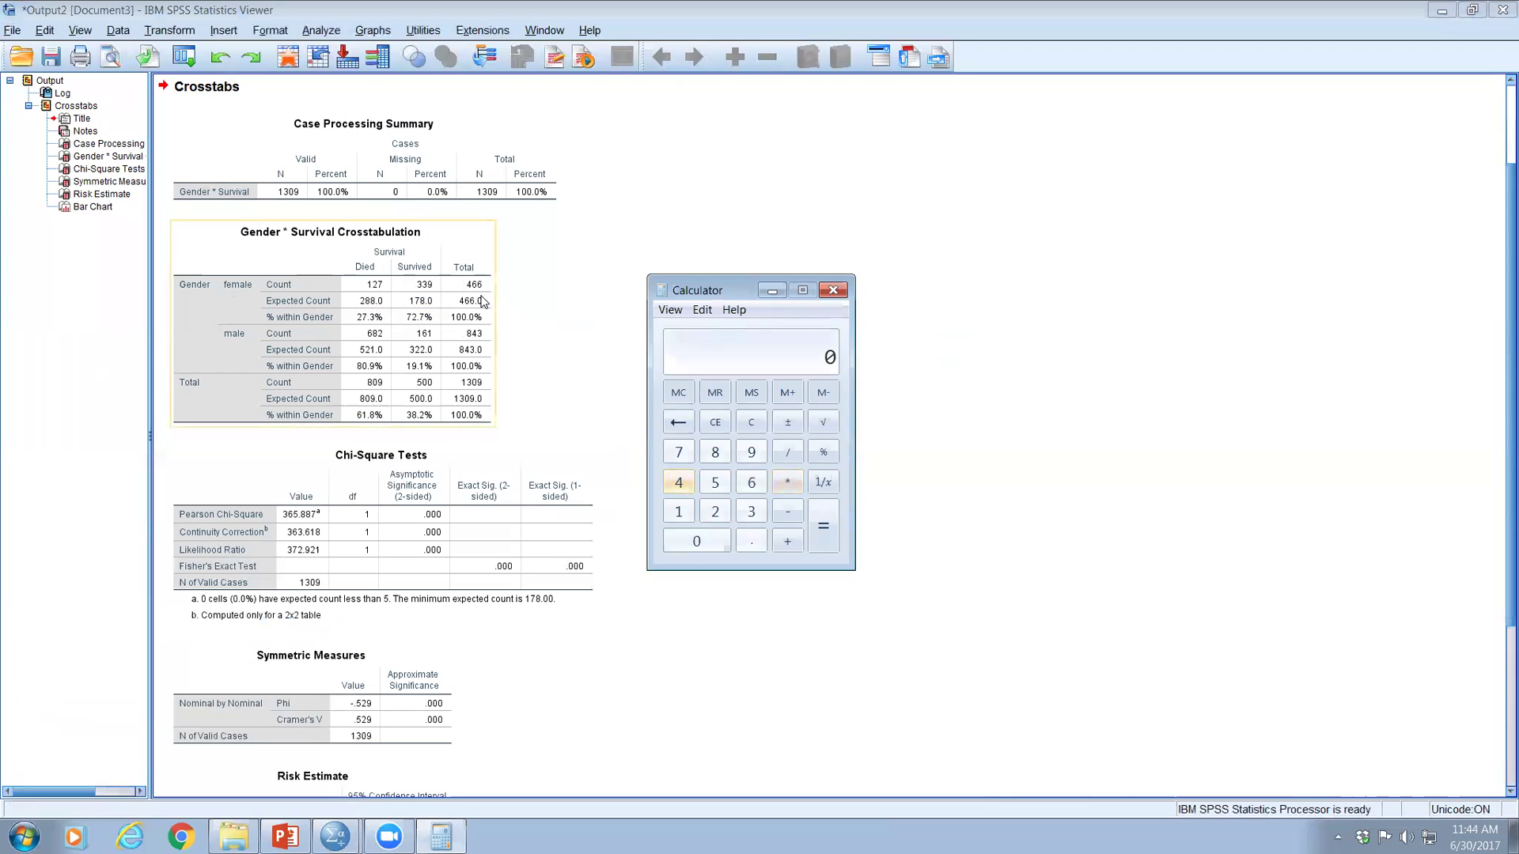
{"action": "left_click", "coordinate": [693, 482]}
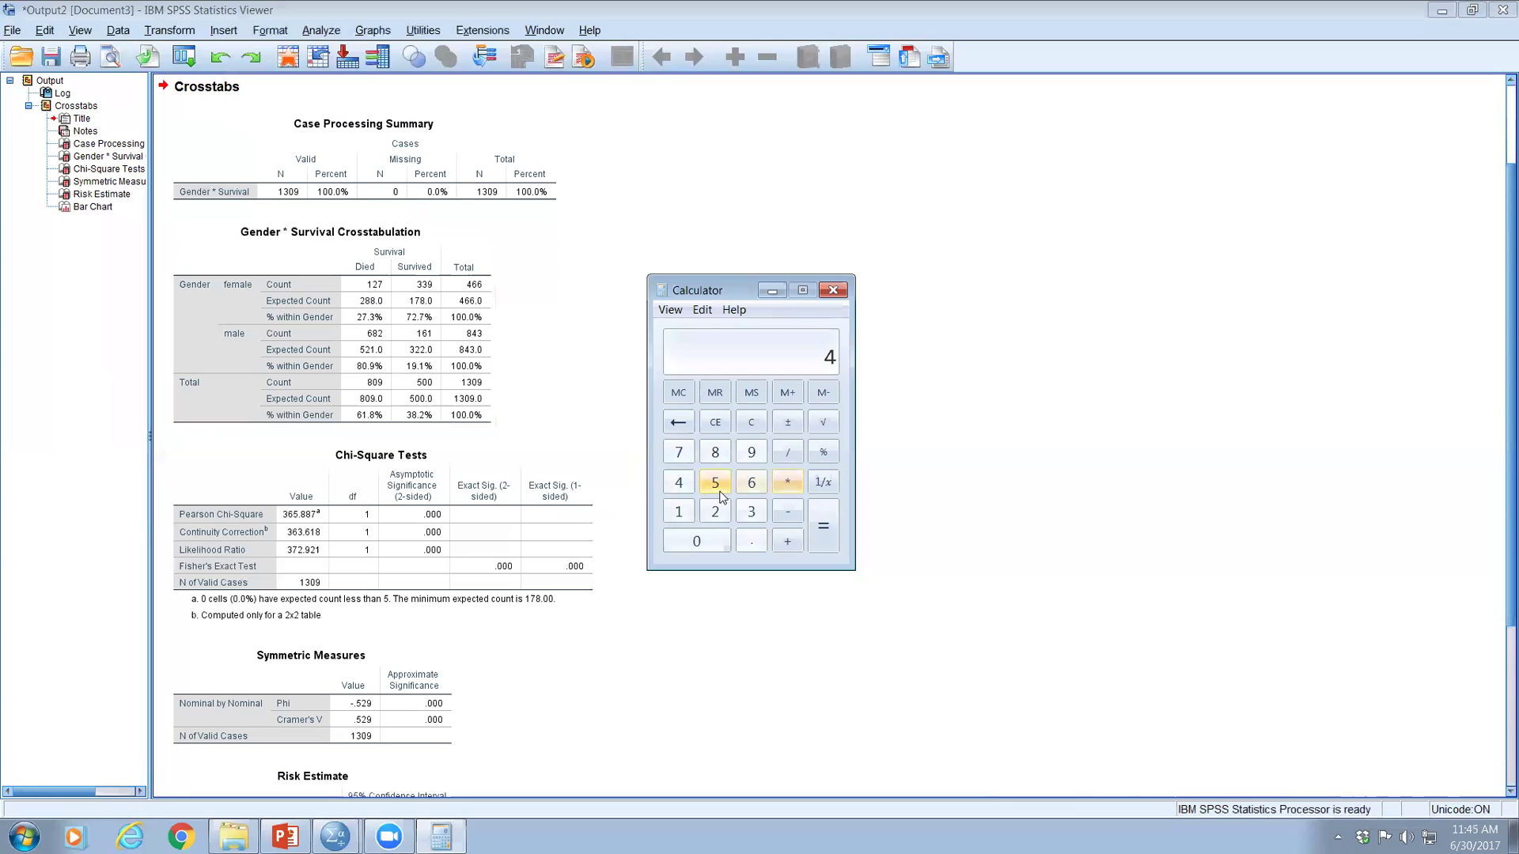
{"action": "left_click", "coordinate": [748, 484]}
{"action": "left_click", "coordinate": [747, 485]}
{"action": "left_click", "coordinate": [785, 485]}
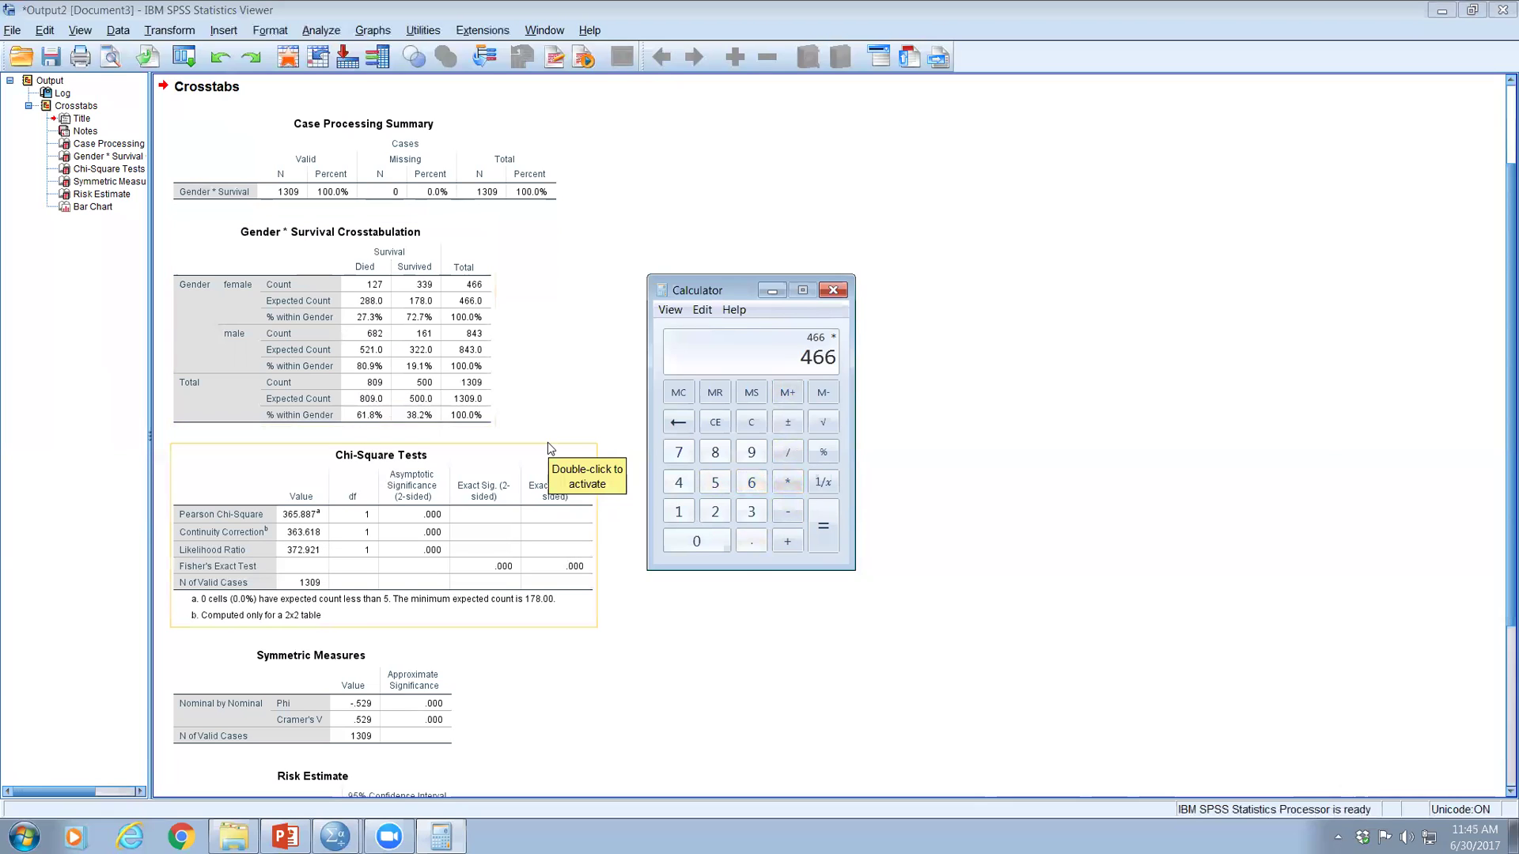
{"action": "type", "text": "809"}
{"action": "key", "text": "Return"}
{"action": "key", "text": "slash"}
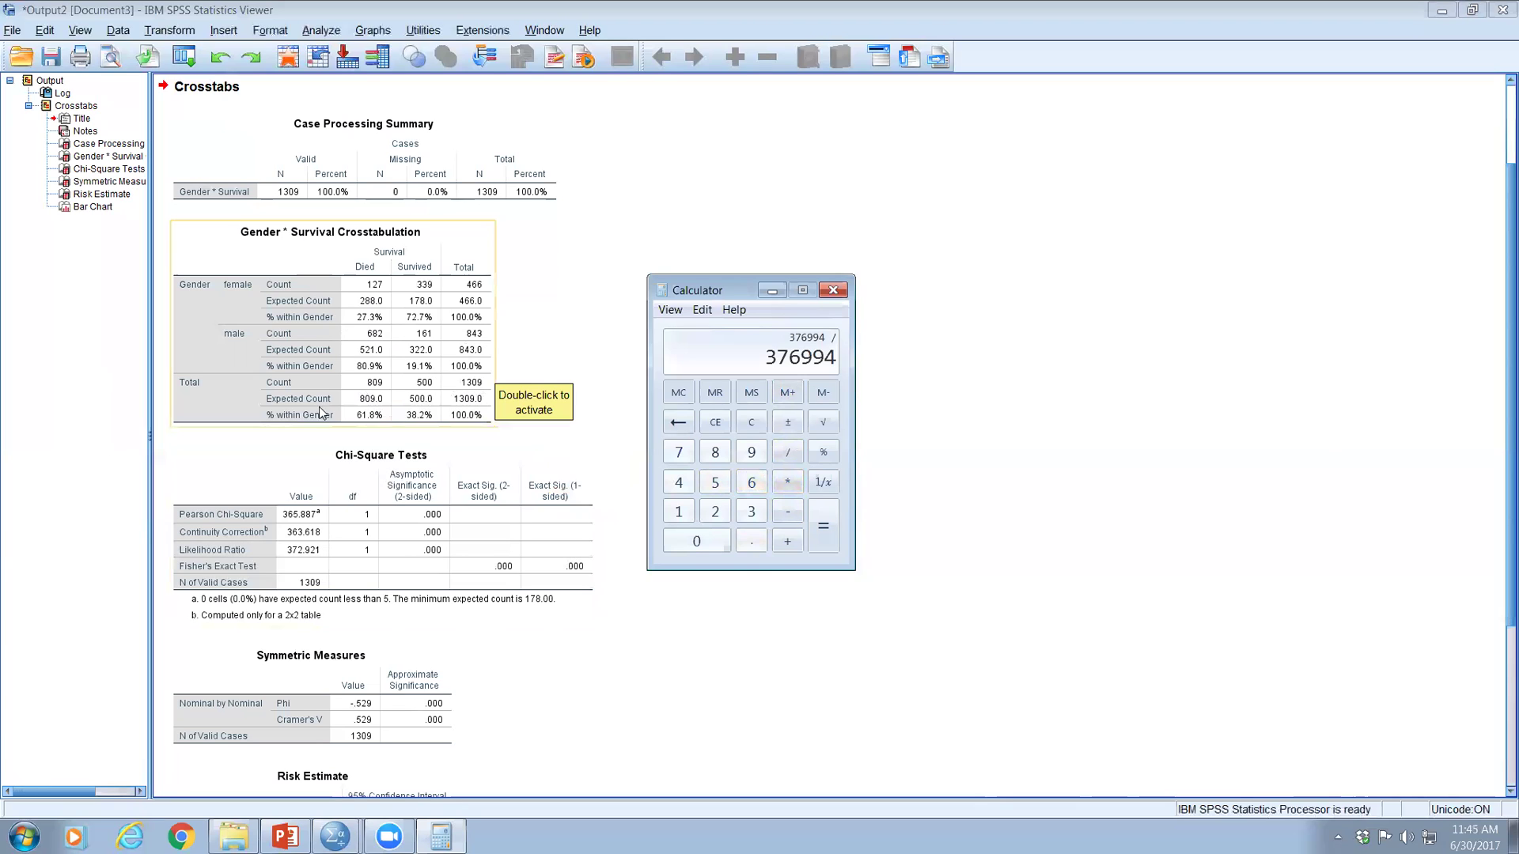
{"action": "key", "text": "1"}
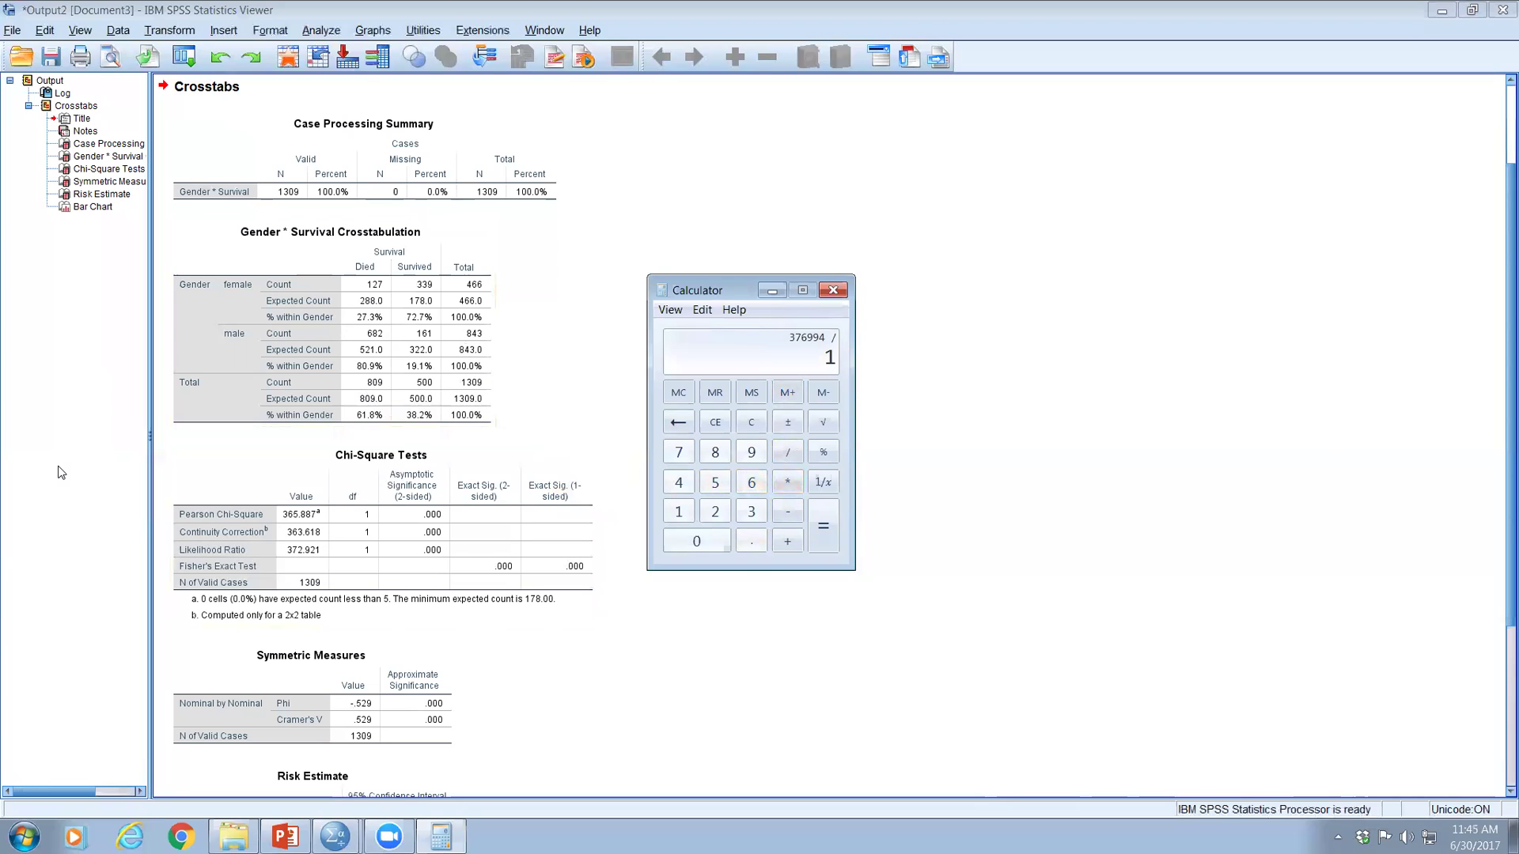
{"action": "type", "text": "309"}
{"action": "key", "text": "Return"}
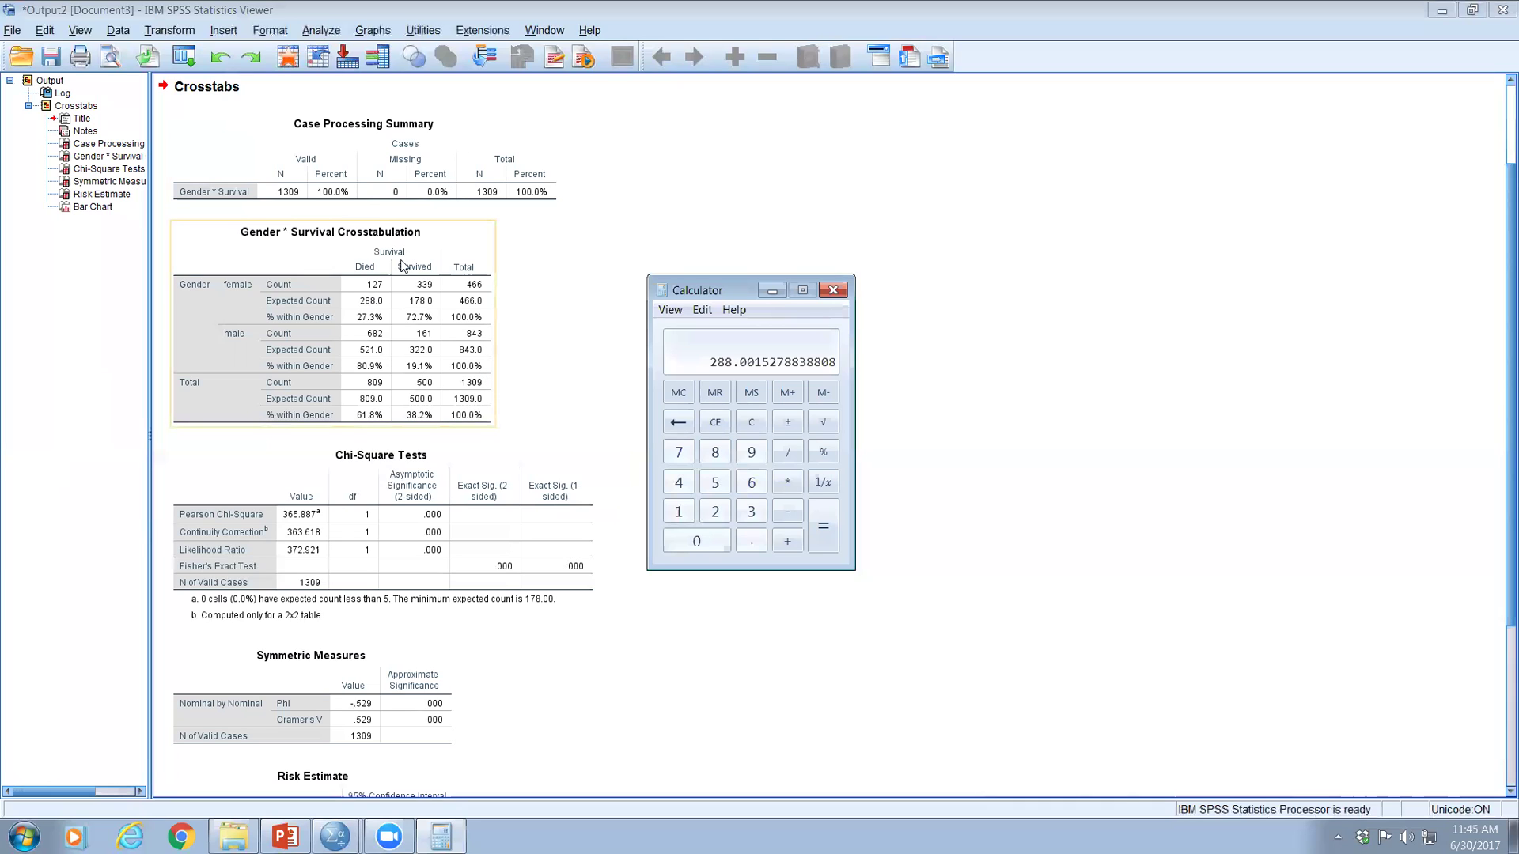
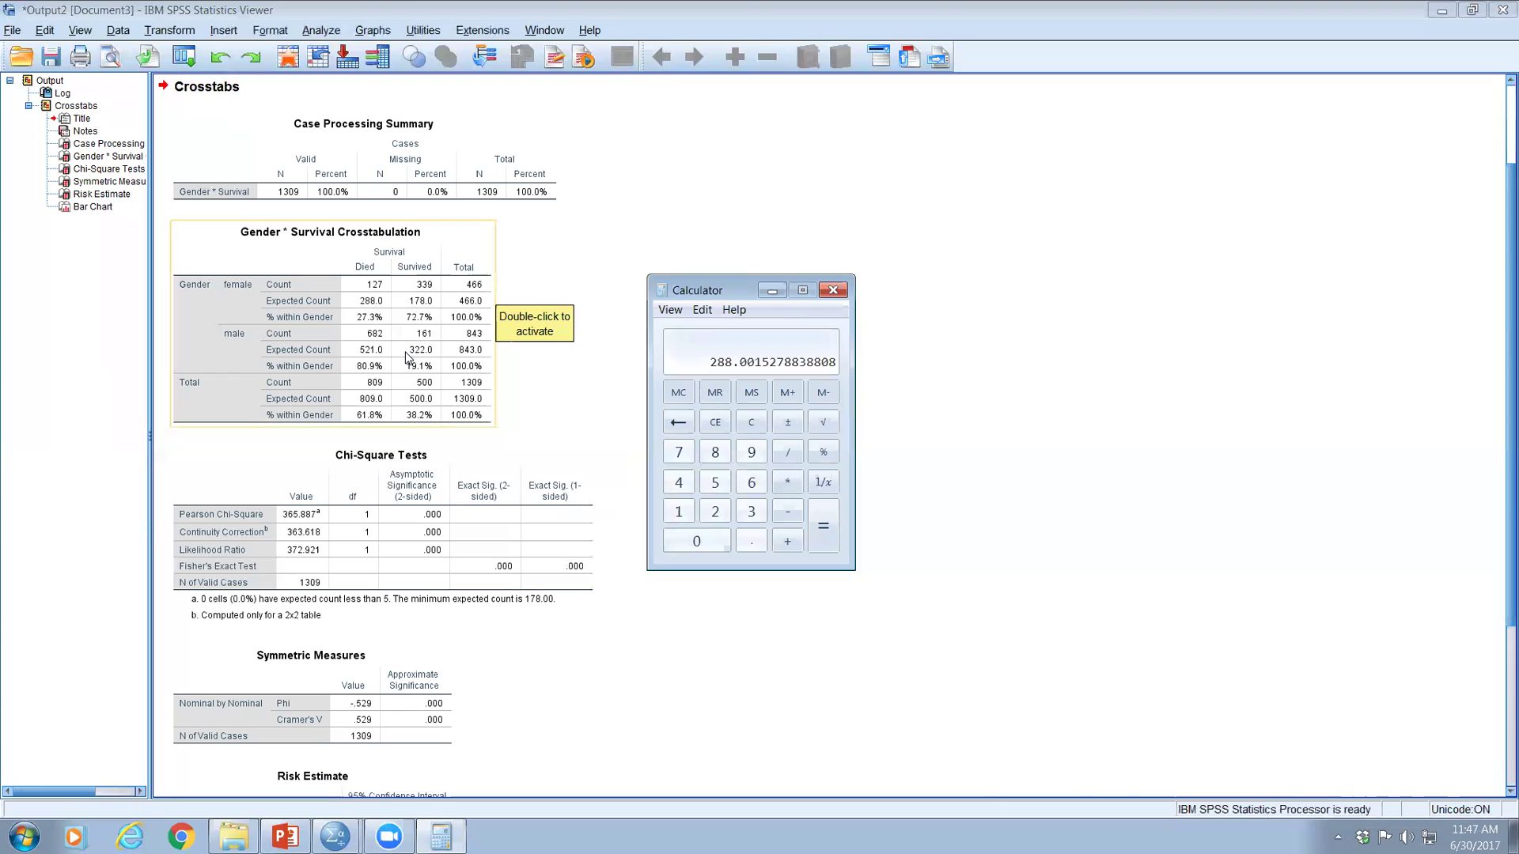
Examine the Gender by Survival bar chart and compare it with the crosstabulation and chi-square tables
{"action": "left_click", "coordinate": [417, 301]}
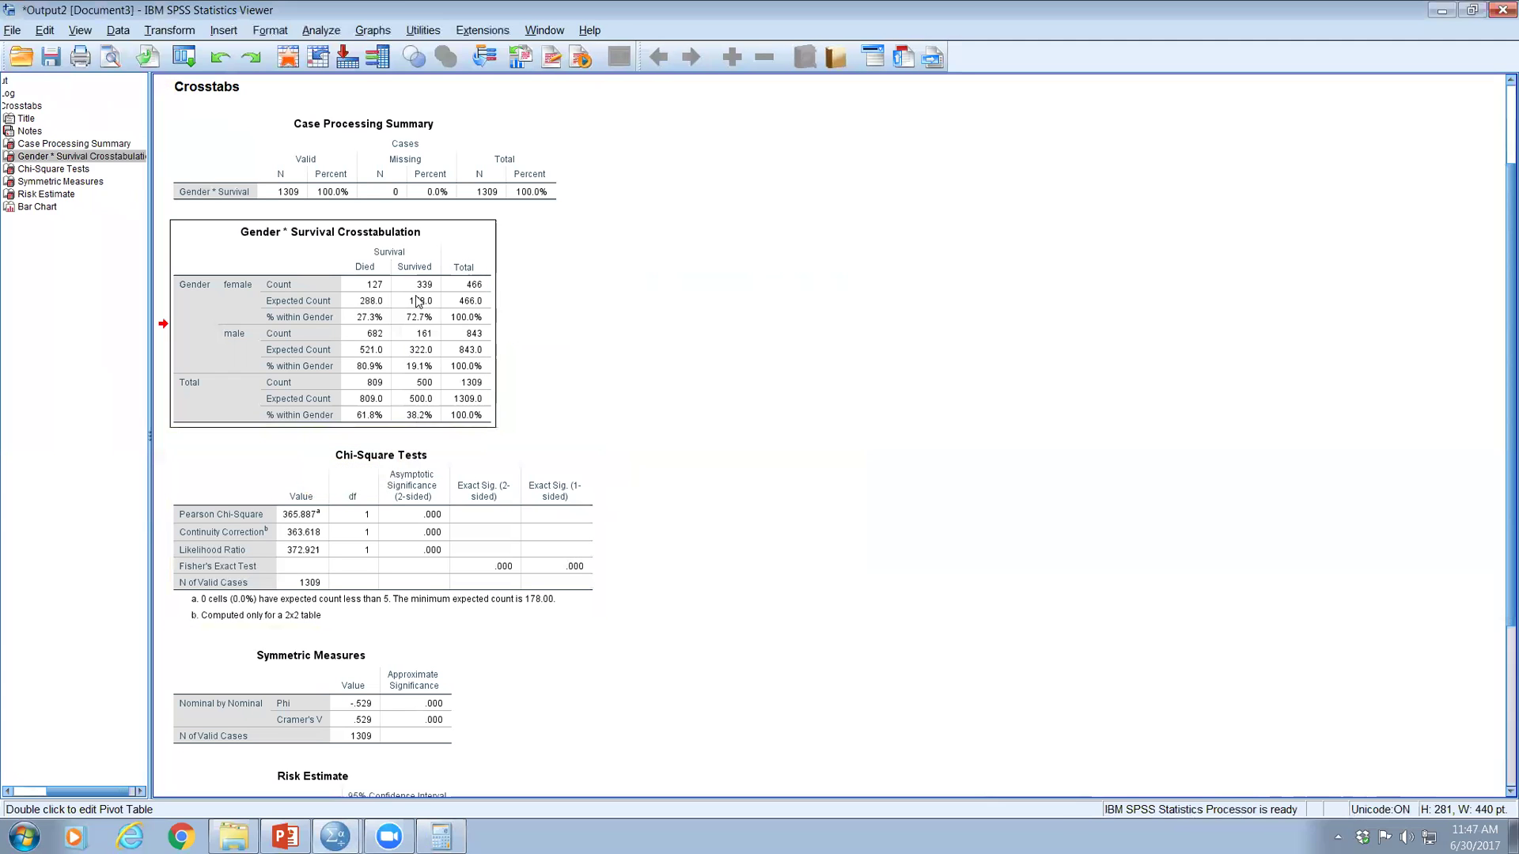
{"action": "scroll", "coordinate": [543, 329], "scroll_direction": "down", "scroll_amount": 7}
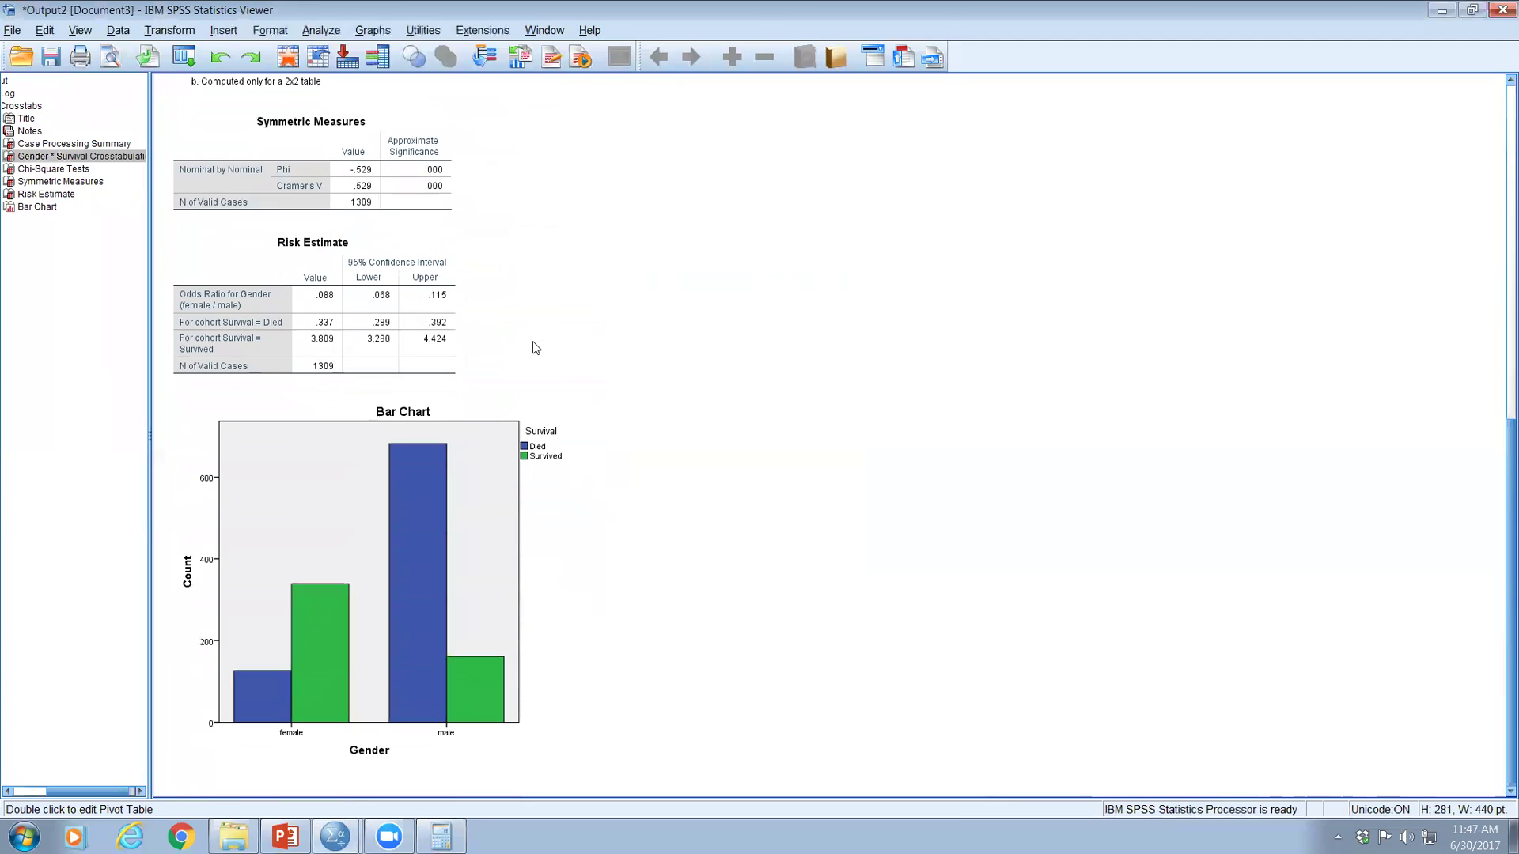
{"action": "left_click", "coordinate": [376, 538]}
{"action": "left_click", "coordinate": [369, 535]}
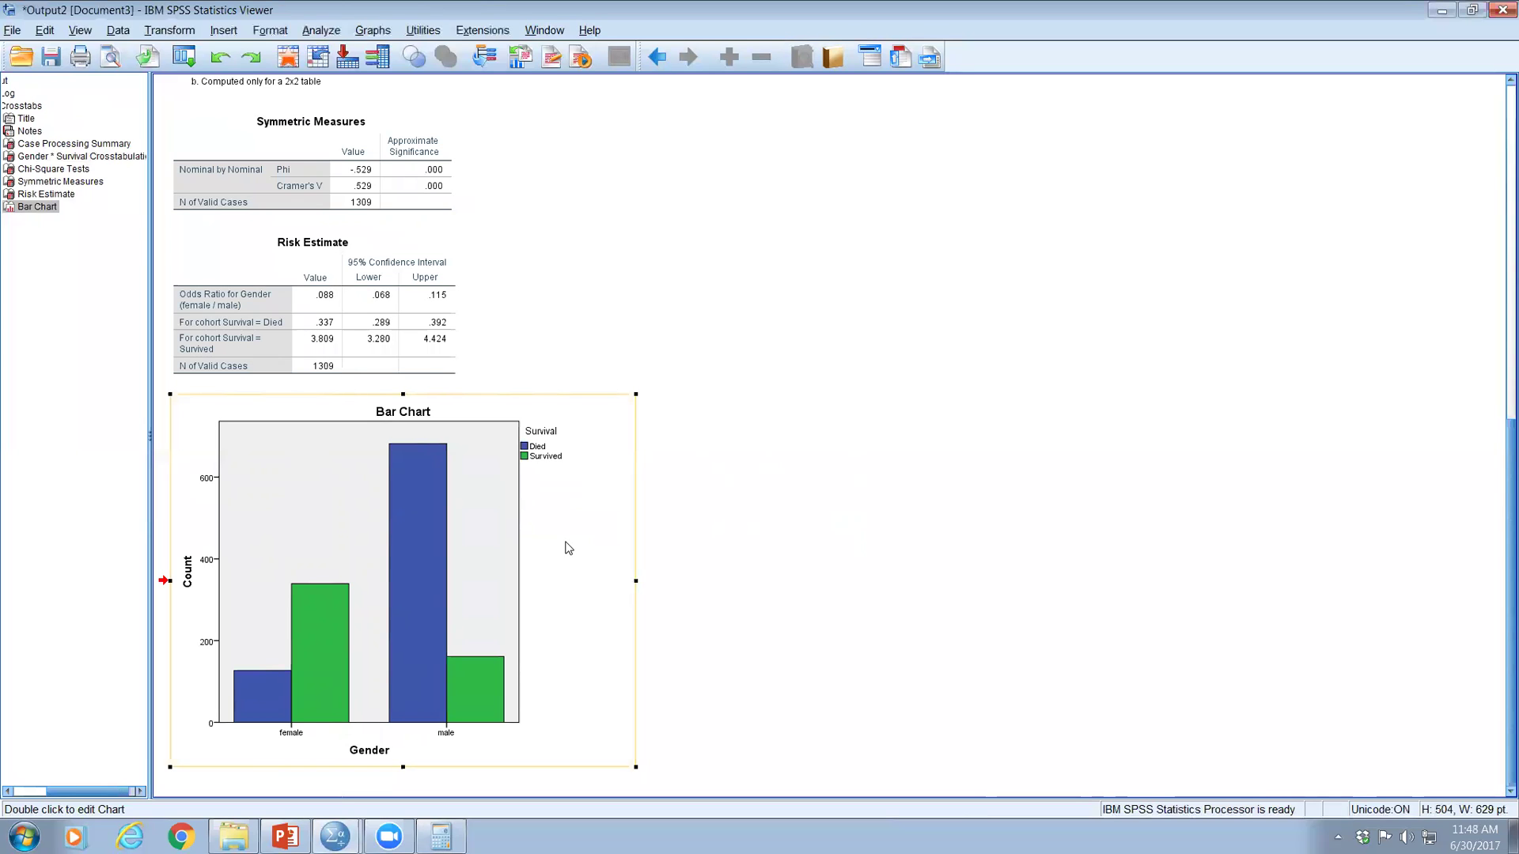
{"action": "scroll", "coordinate": [569, 547], "scroll_direction": "up", "scroll_amount": 1}
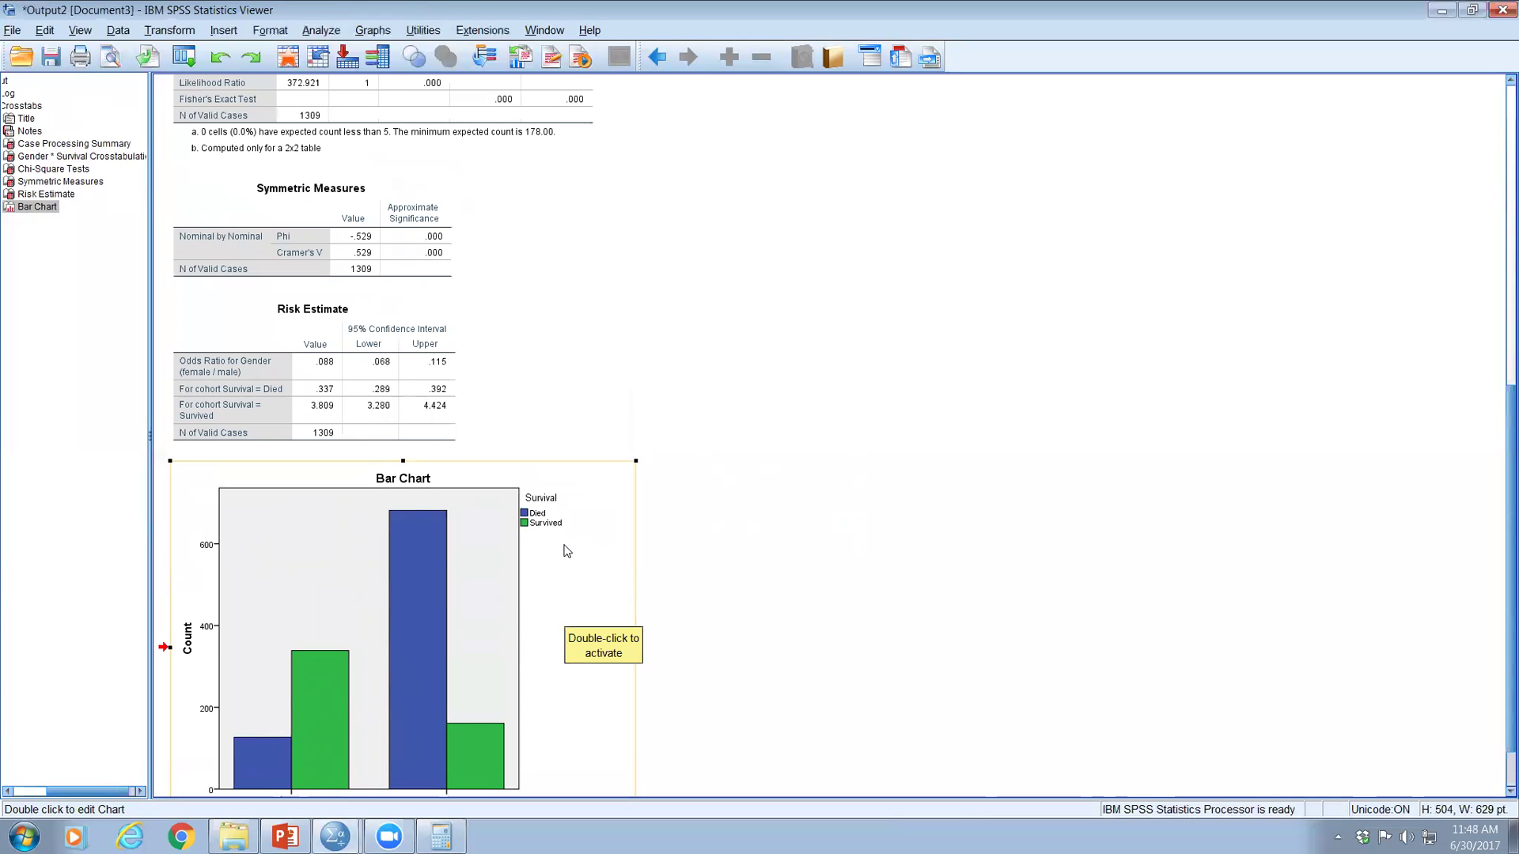
{"action": "scroll", "coordinate": [568, 551], "scroll_direction": "up", "scroll_amount": 4}
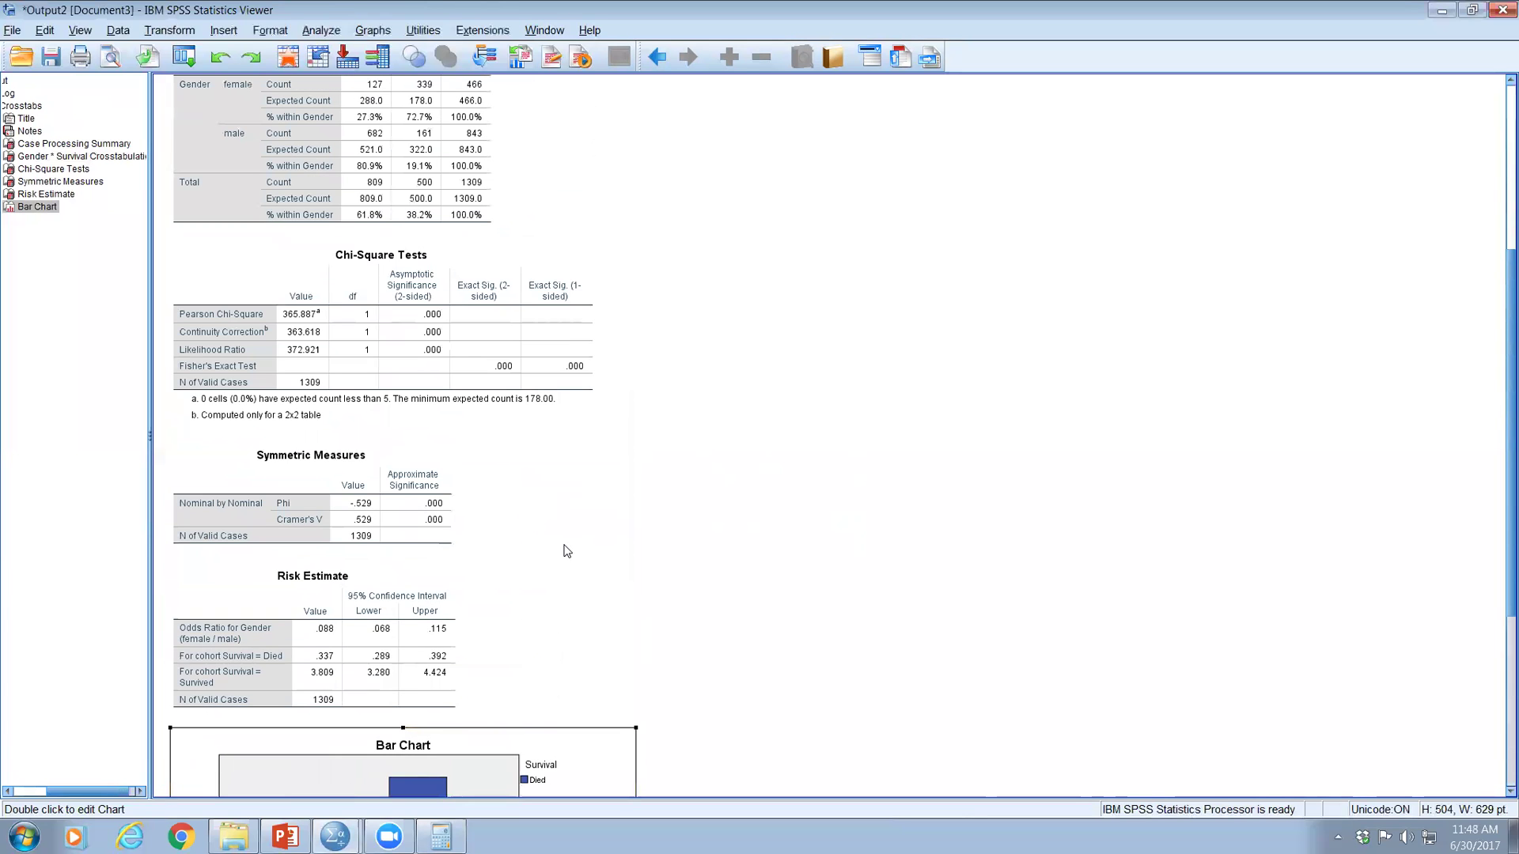
{"action": "scroll", "coordinate": [567, 552], "scroll_direction": "up", "scroll_amount": 1}
{"action": "scroll", "coordinate": [567, 551], "scroll_direction": "up", "scroll_amount": 1}
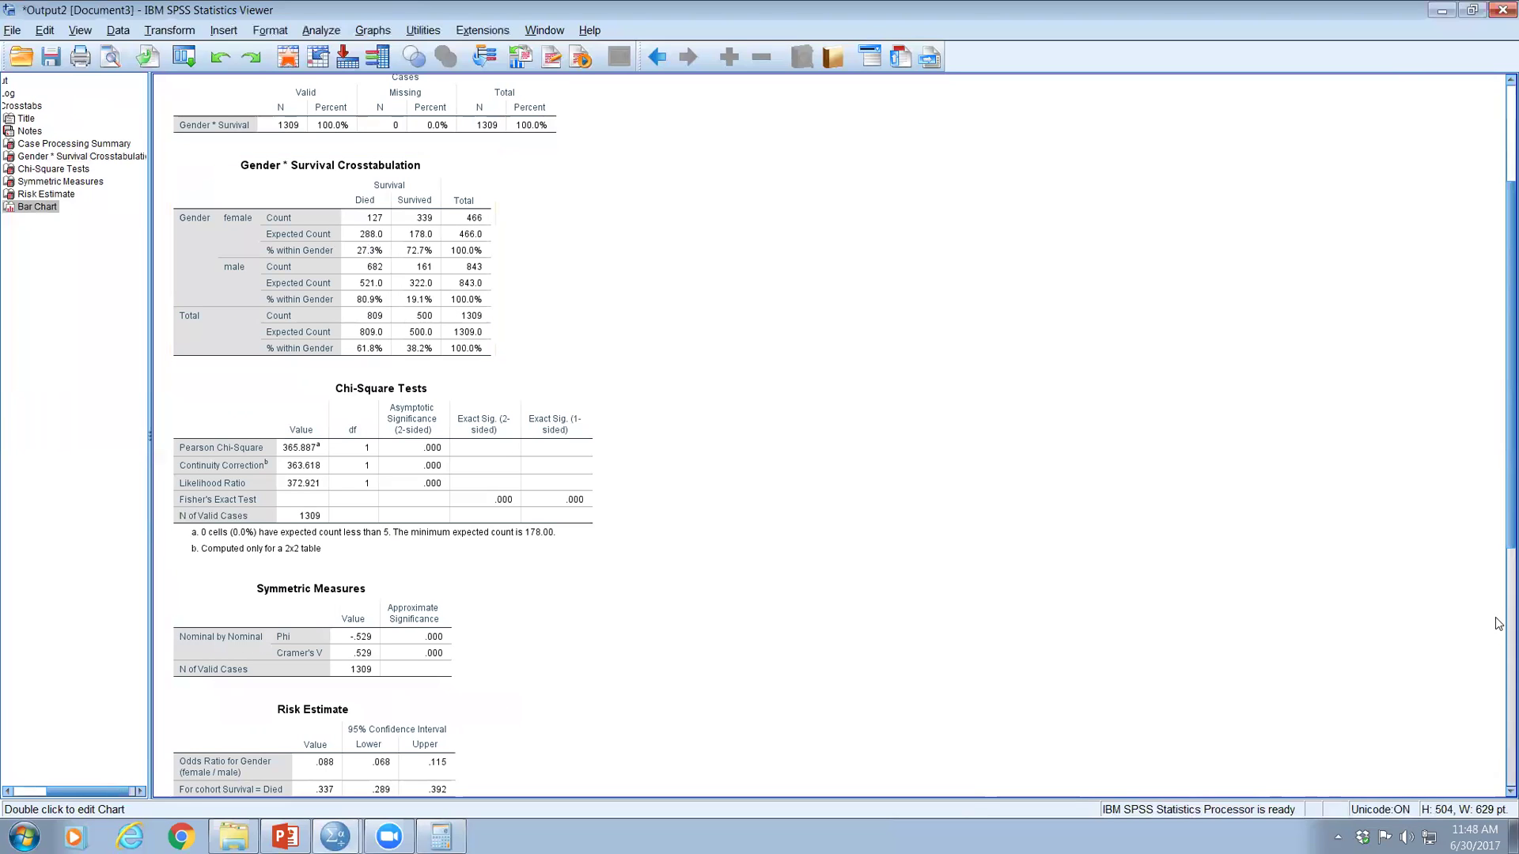
Open the Calculator and compute the squared difference between observed and expected counts for females who died, (127 − 288) squared
{"action": "key", "text": "super+r"}
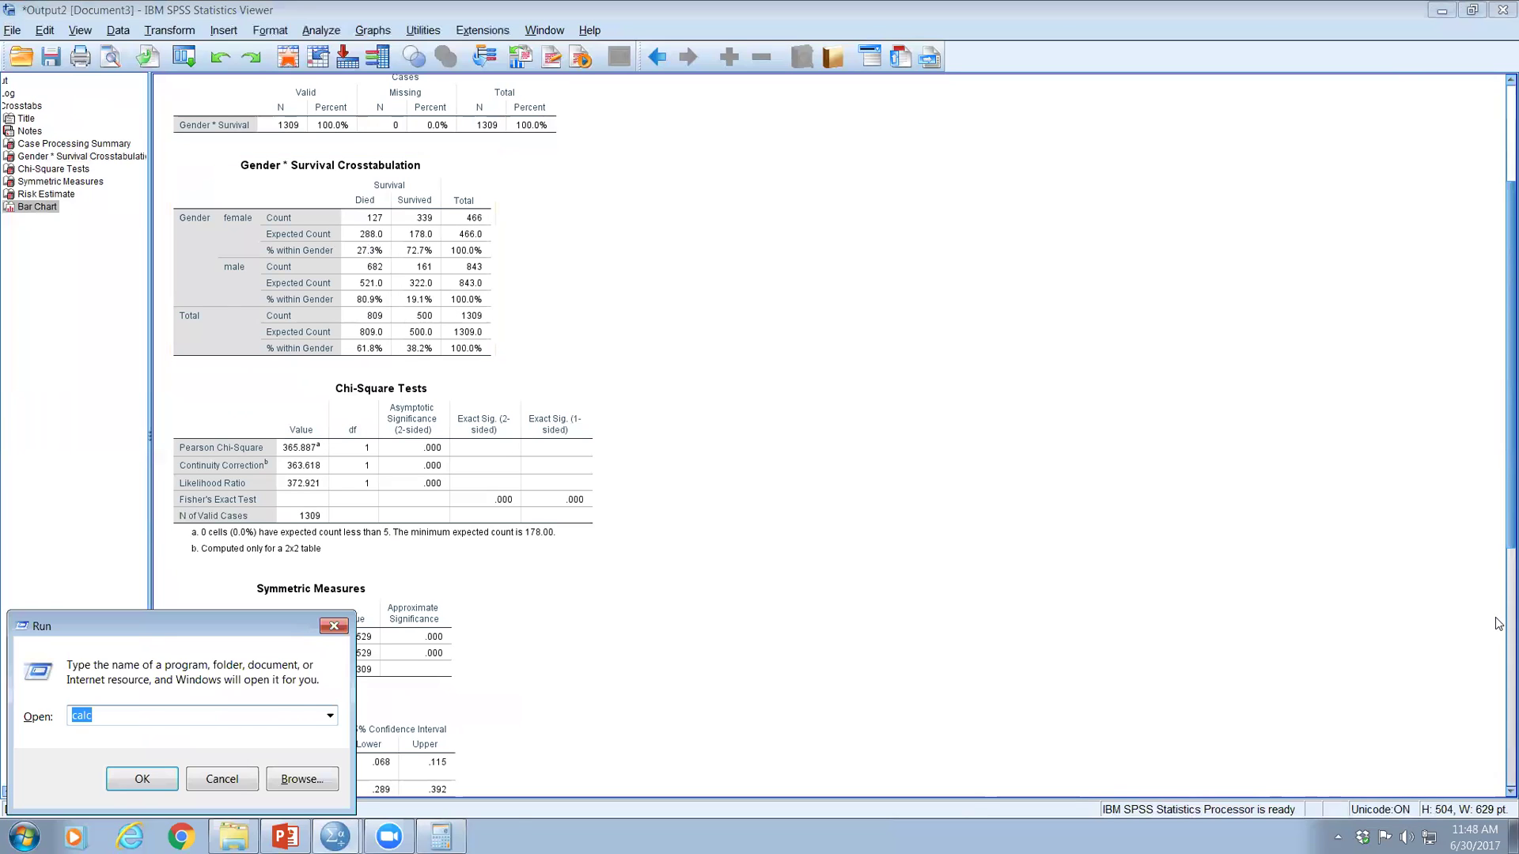
{"action": "key", "text": "Return"}
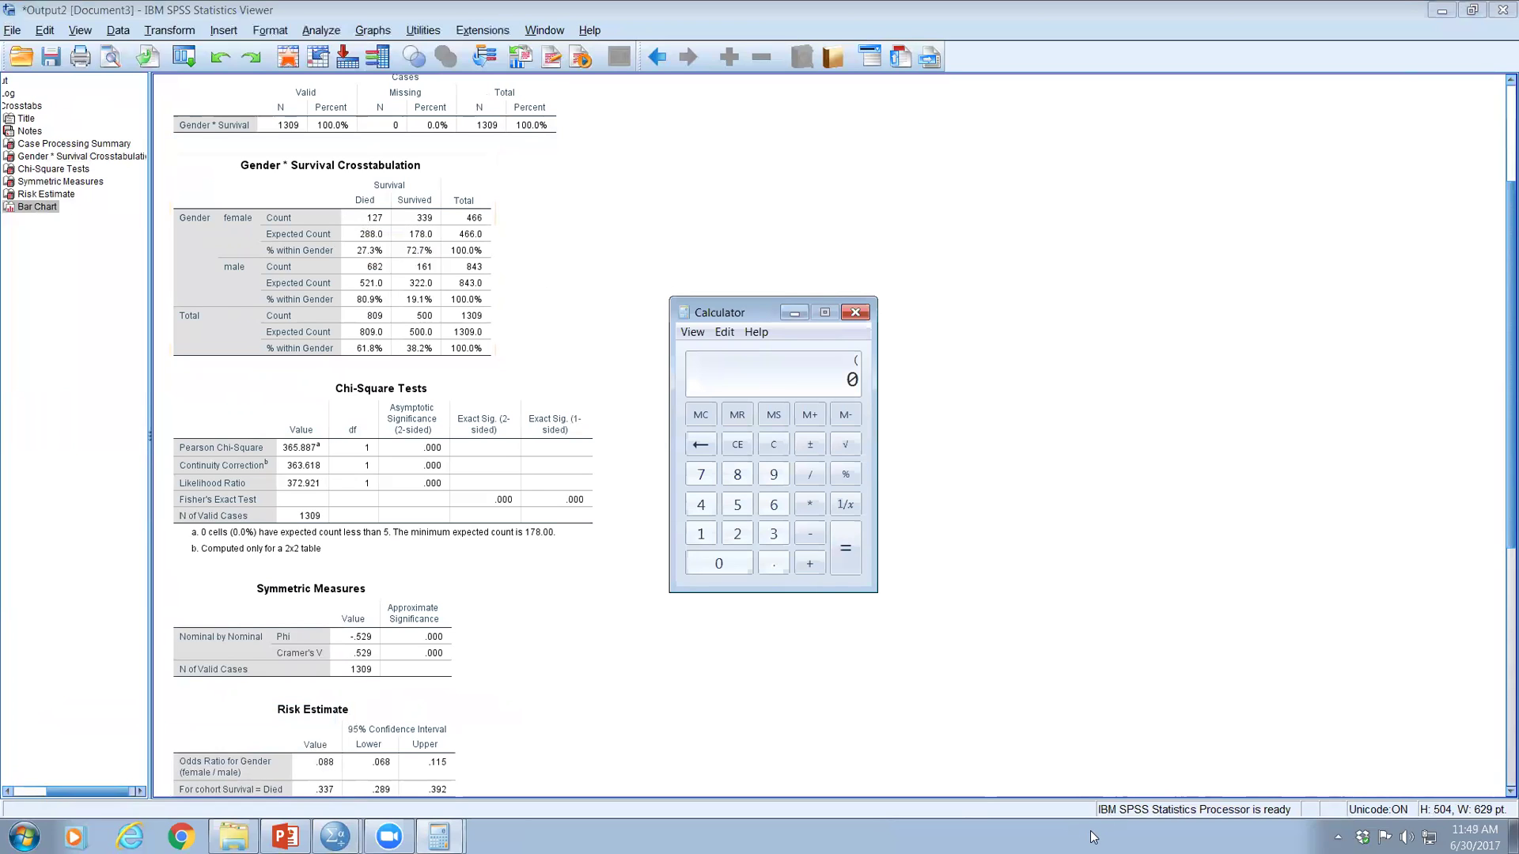
{"action": "type", "text": "127 - 288)"}
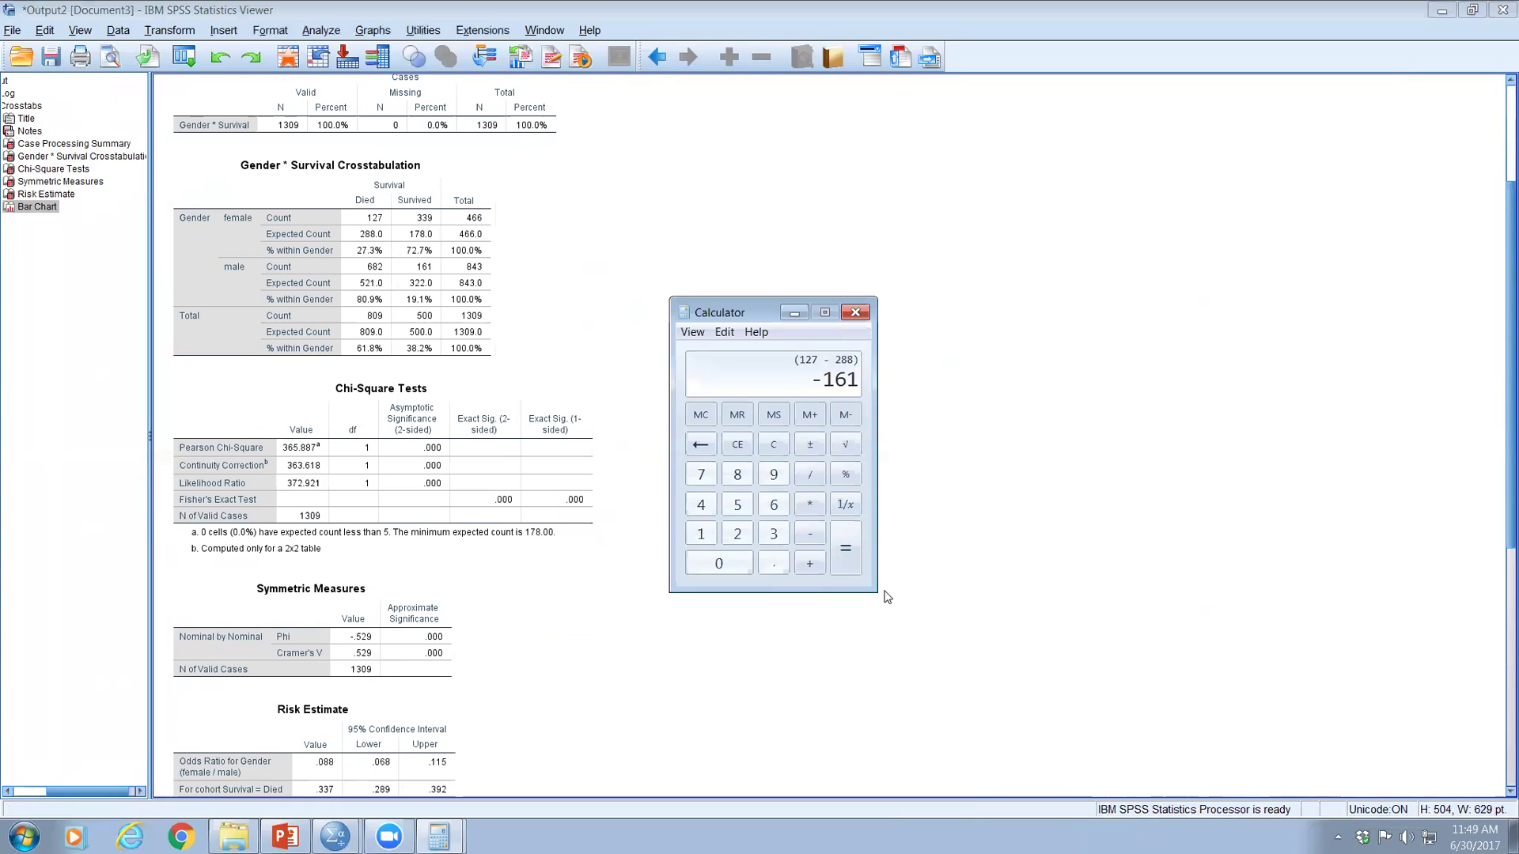
{"action": "left_click", "coordinate": [274, 501]}
{"action": "type", "text": "161"}
{"action": "type", "text": "61"}
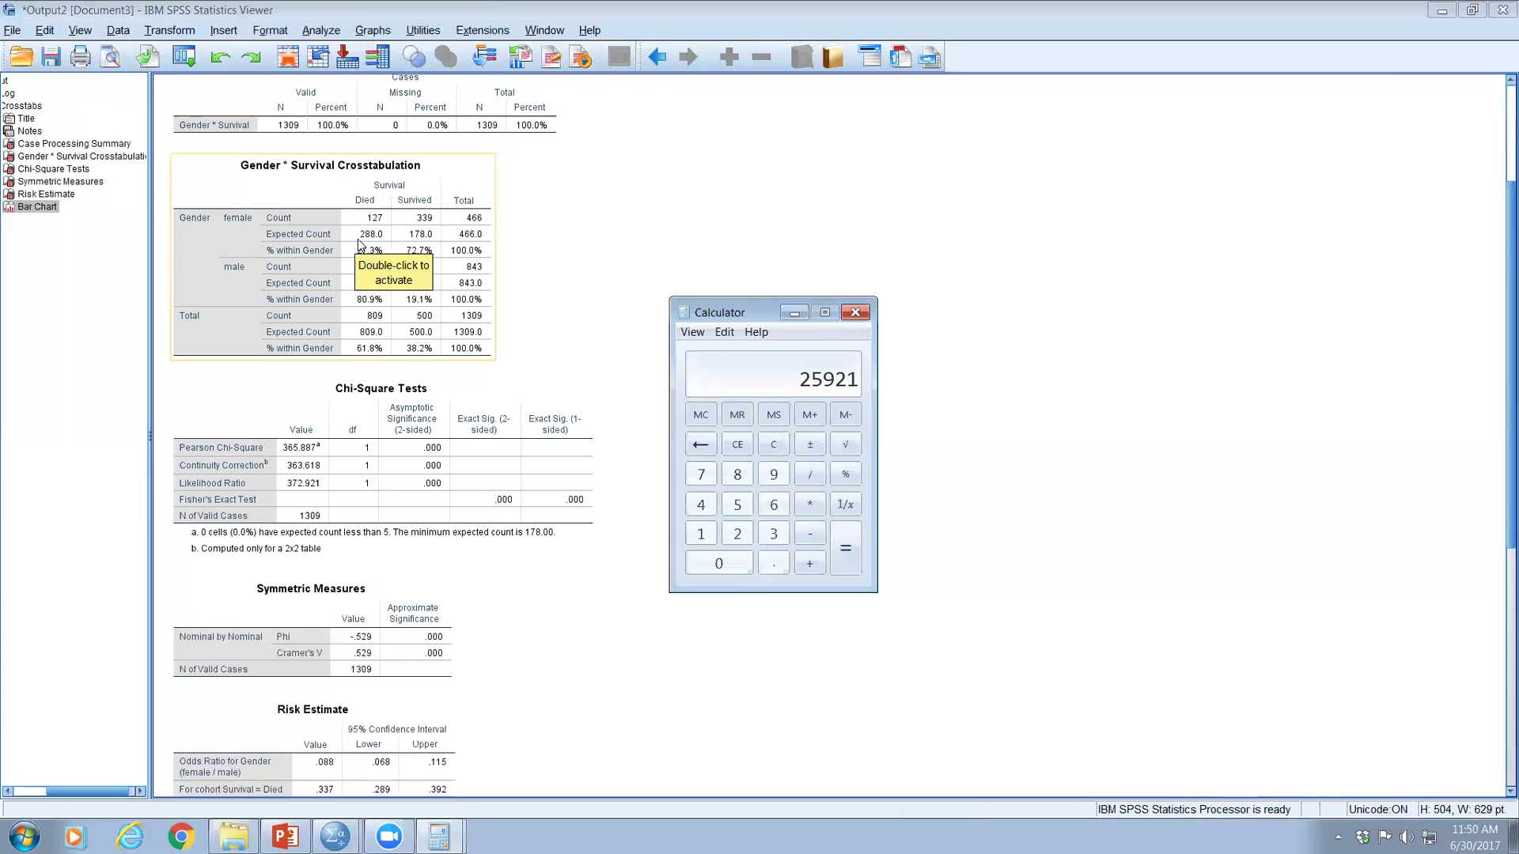
Divide the squared difference by the expected count of 288 and close the Calculator
{"action": "key", "text": "slash"}
{"action": "type", "text": "288"}
{"action": "key", "text": "Return"}
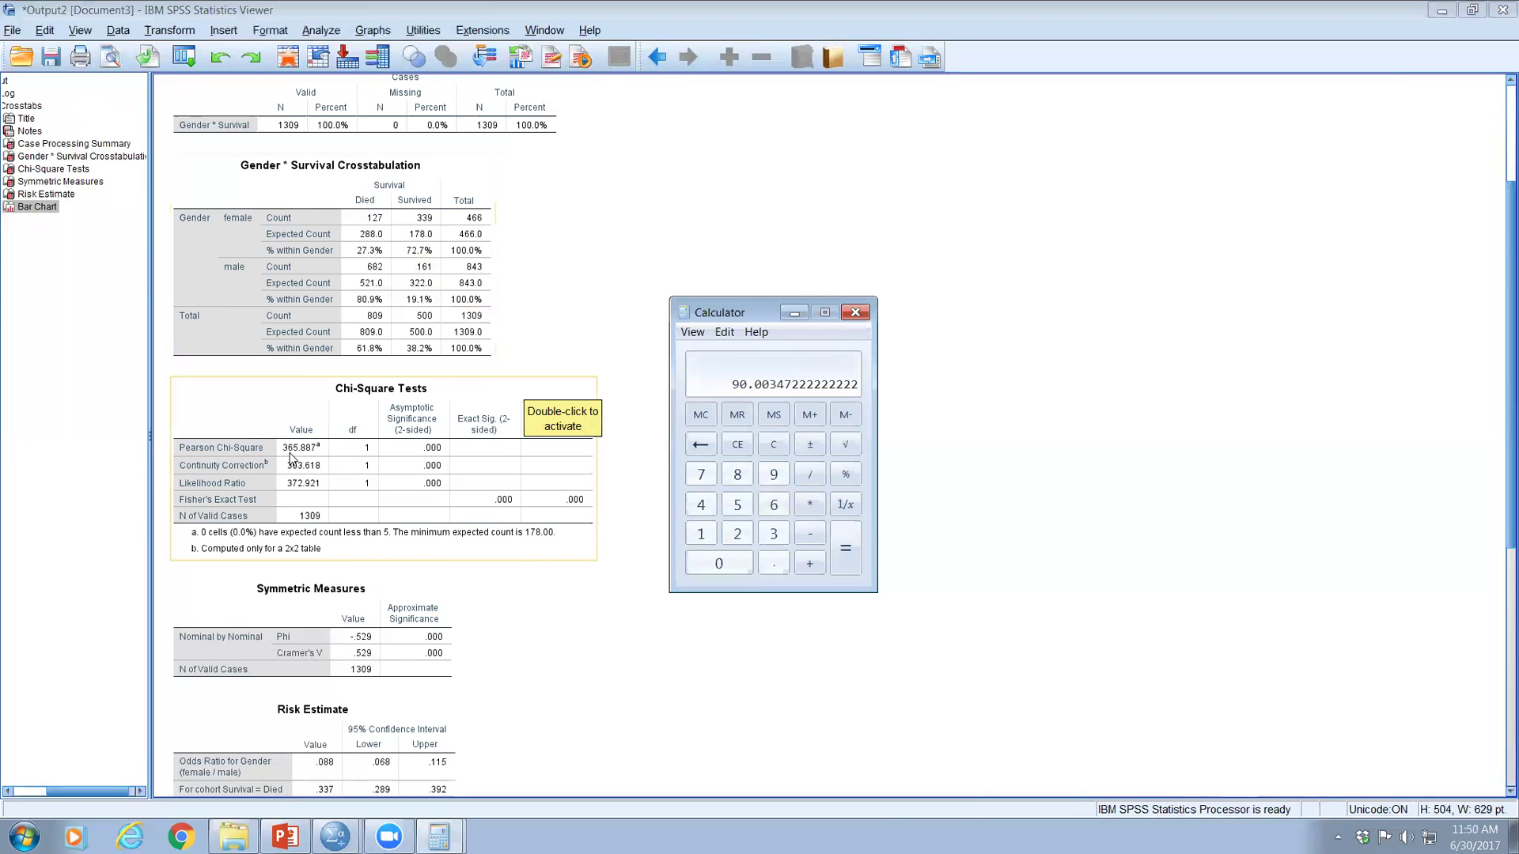
{"action": "left_click", "coordinate": [855, 314]}
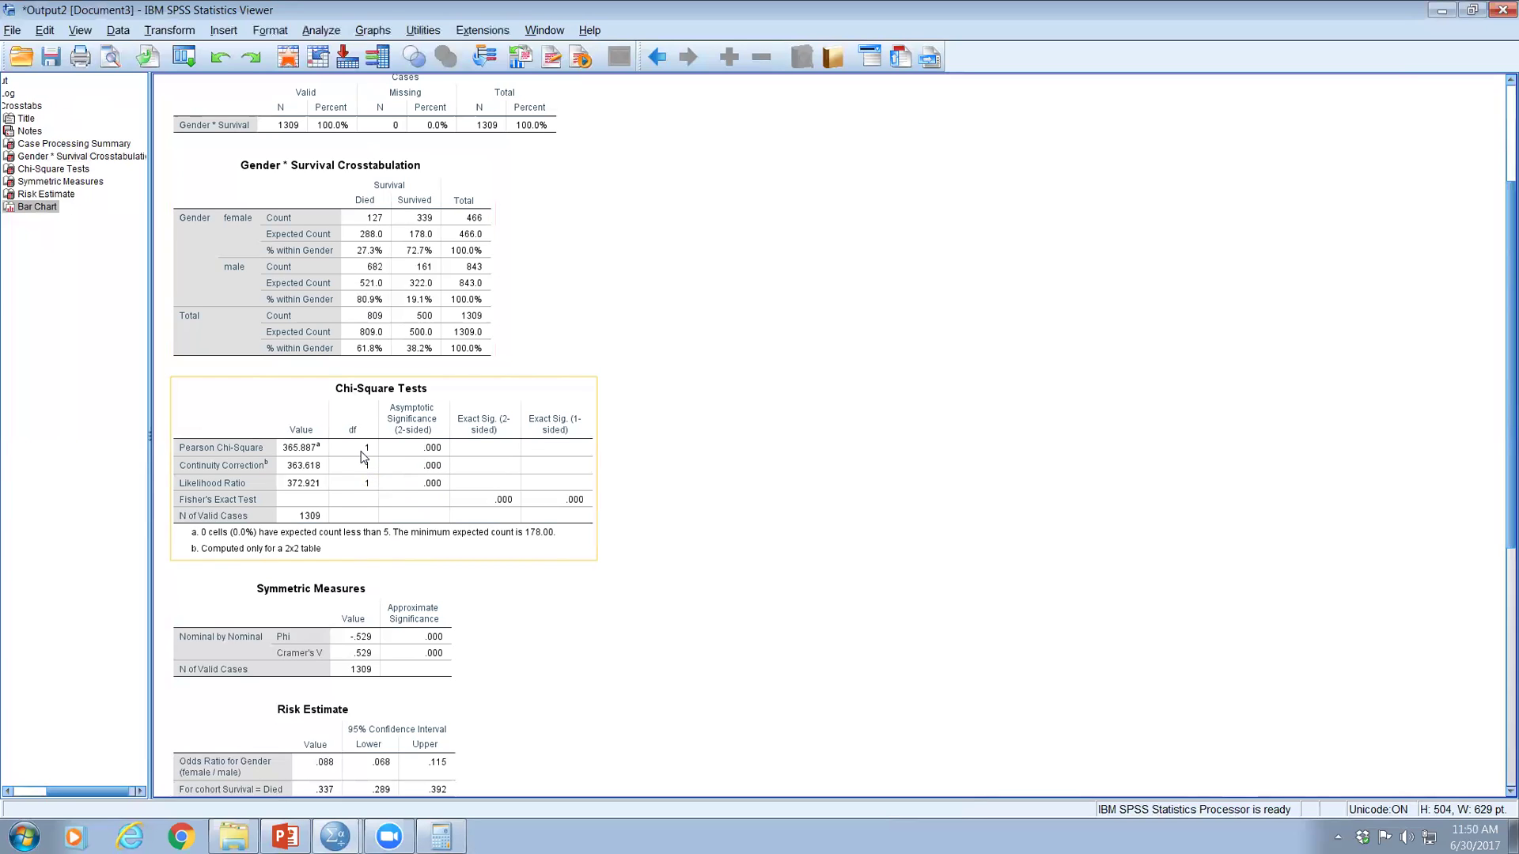
Examine the Pearson chi-square significance, the Phi and Cramer's V measures and the odds ratio against the Gender by Survival crosstabulation
{"action": "left_click", "coordinate": [300, 309]}
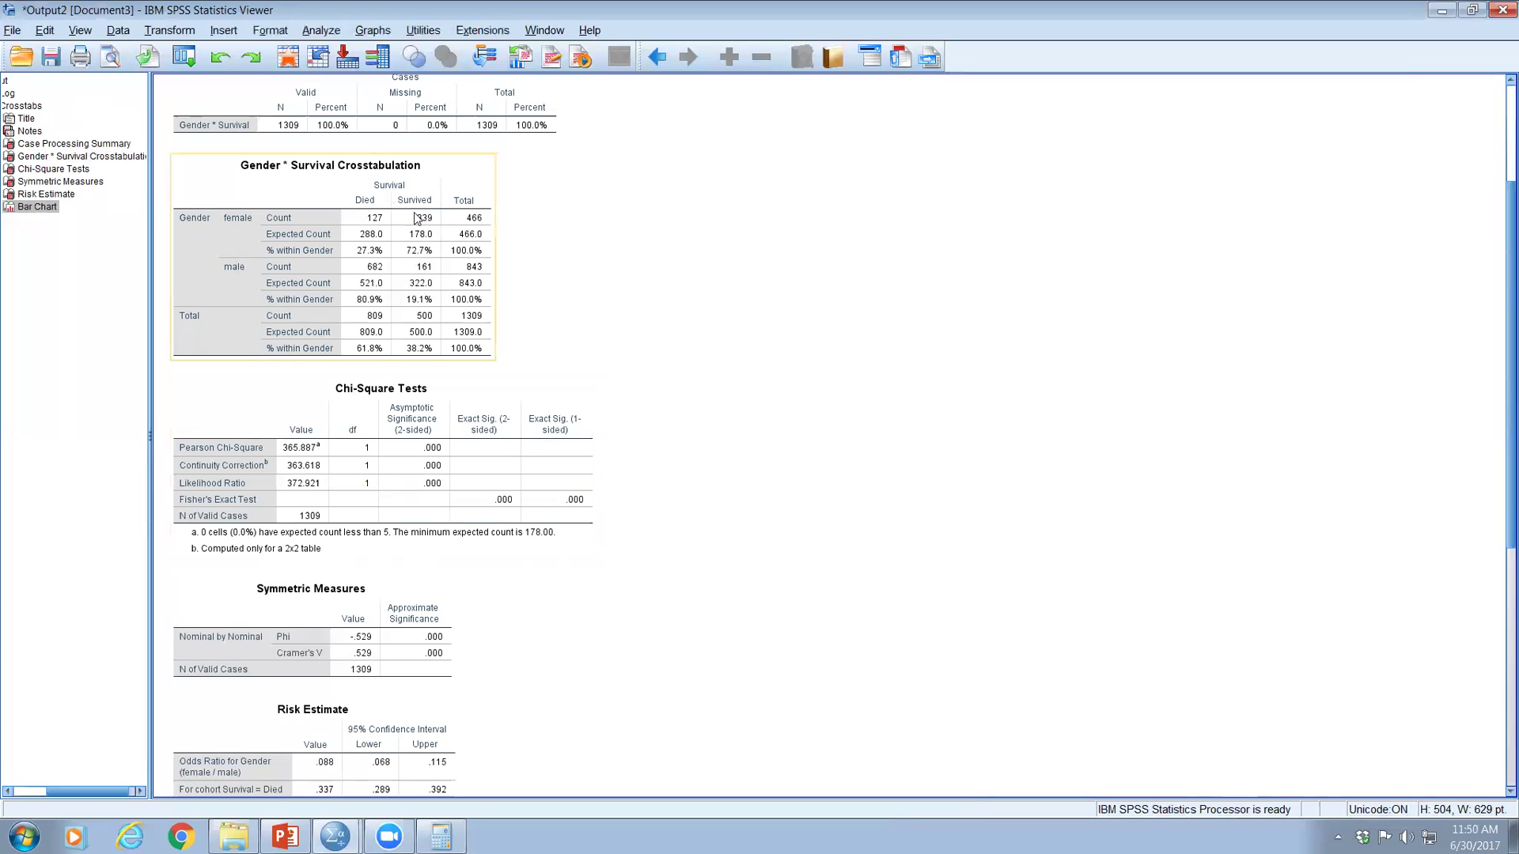
{"action": "left_click", "coordinate": [388, 380]}
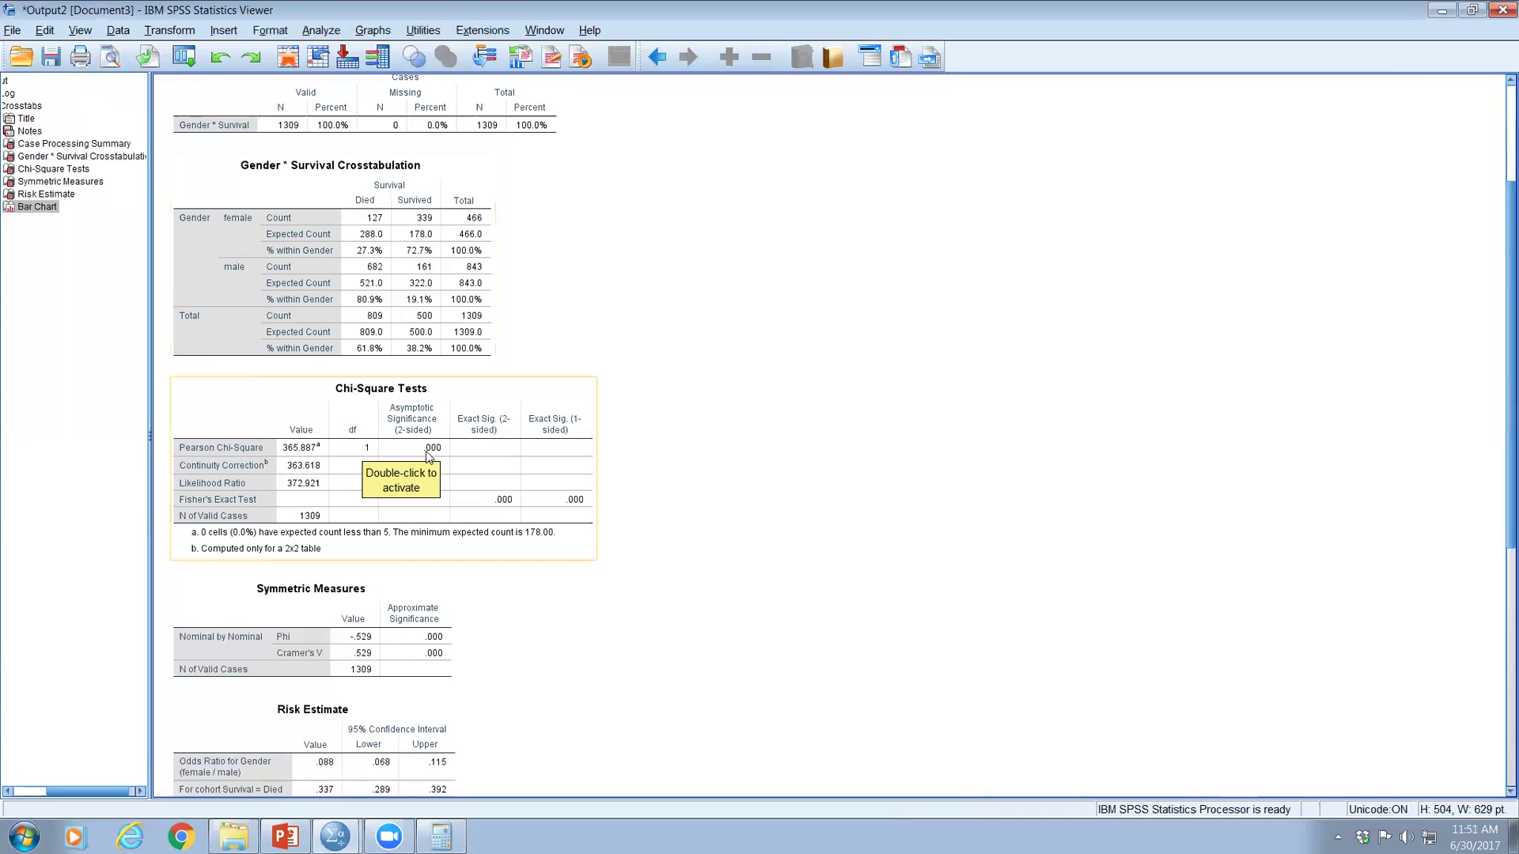
{"action": "left_click", "coordinate": [687, 446]}
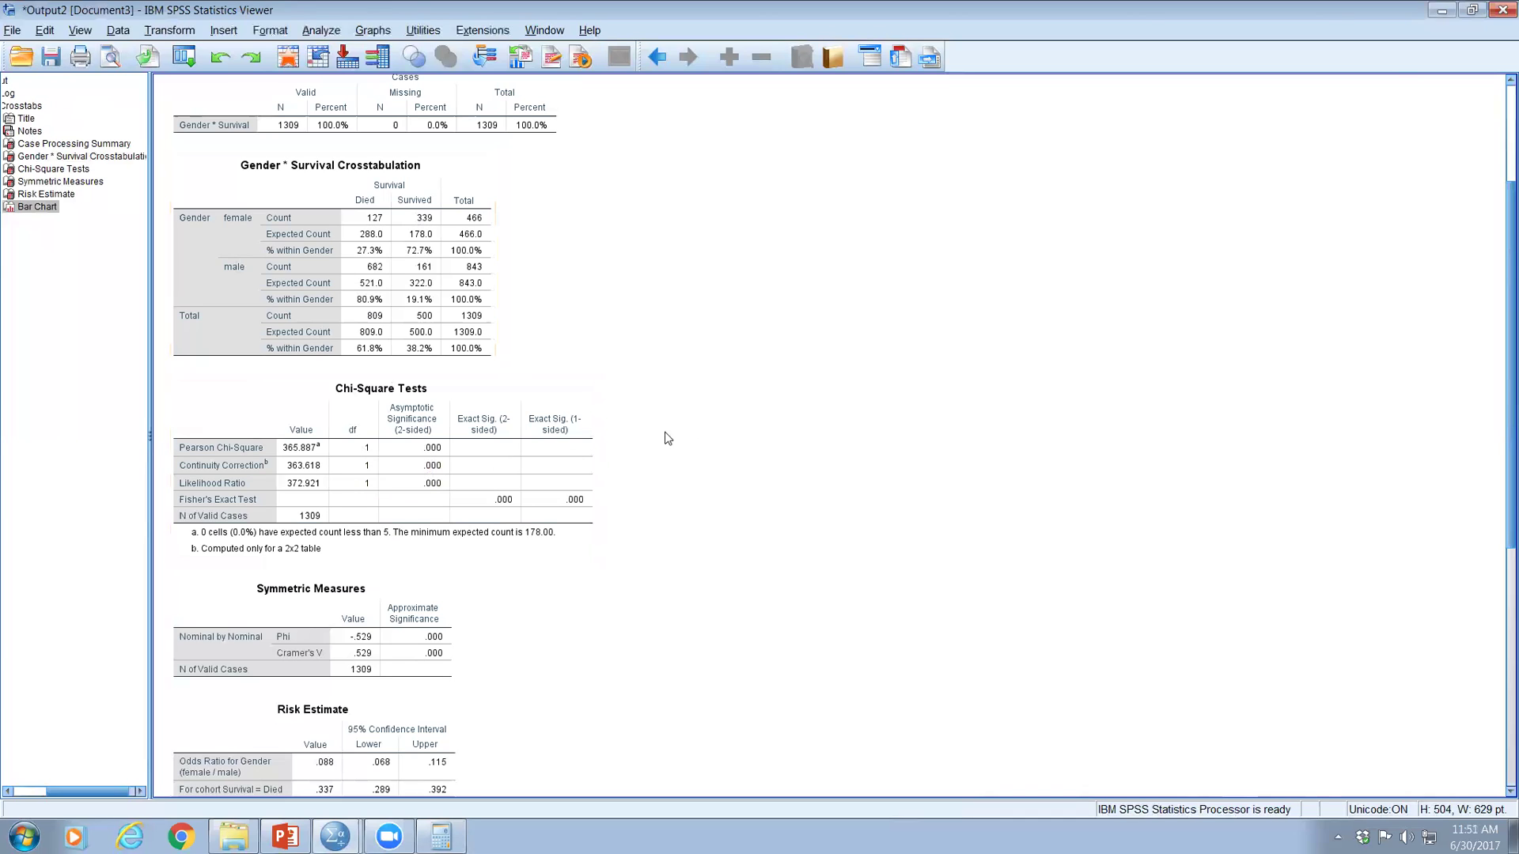
{"action": "left_click", "coordinate": [285, 203]}
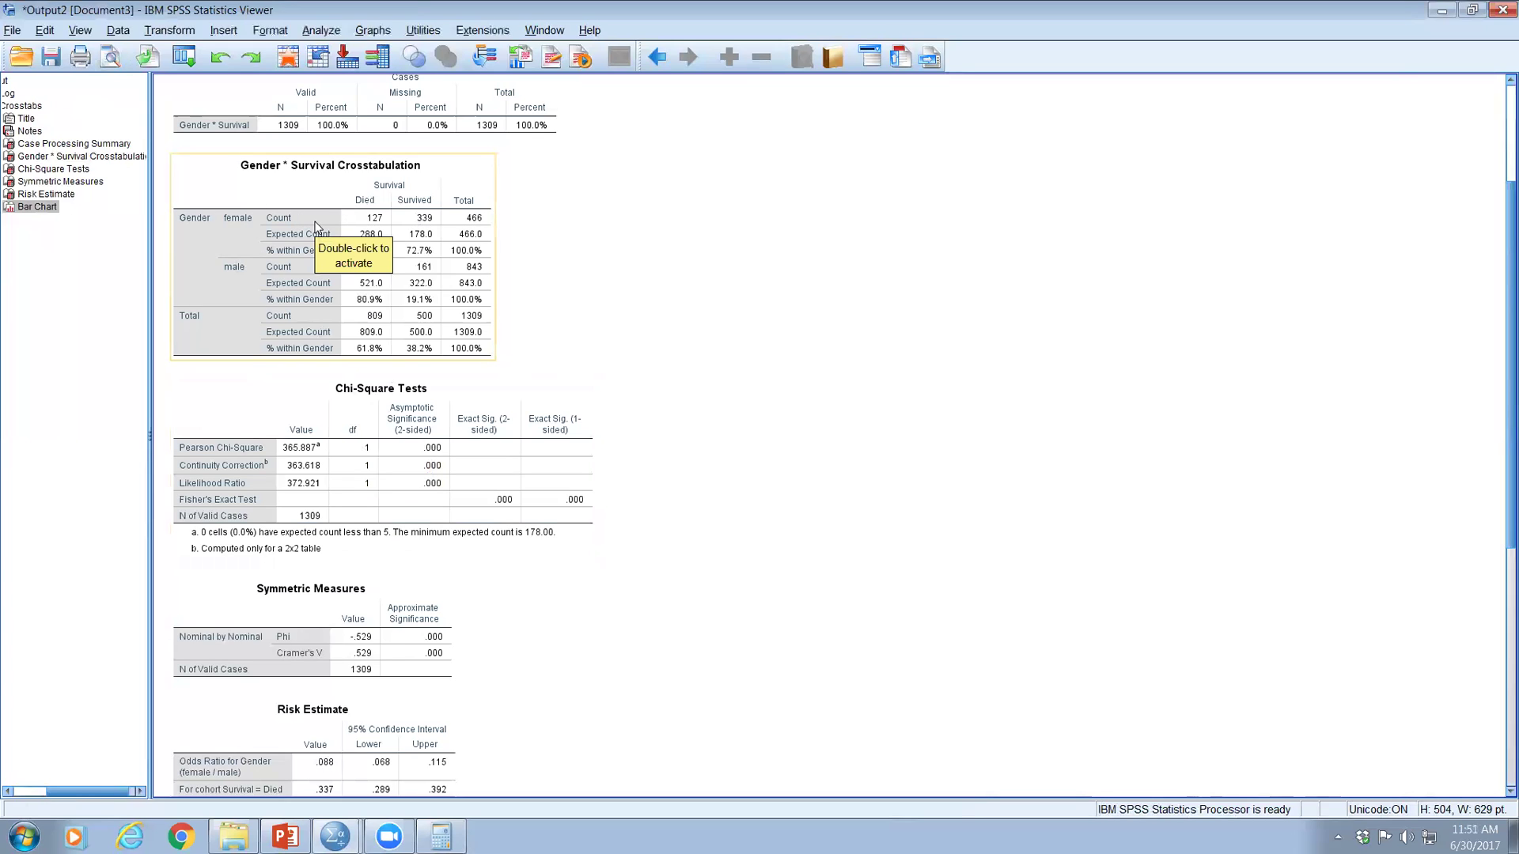
{"action": "left_click", "coordinate": [447, 384]}
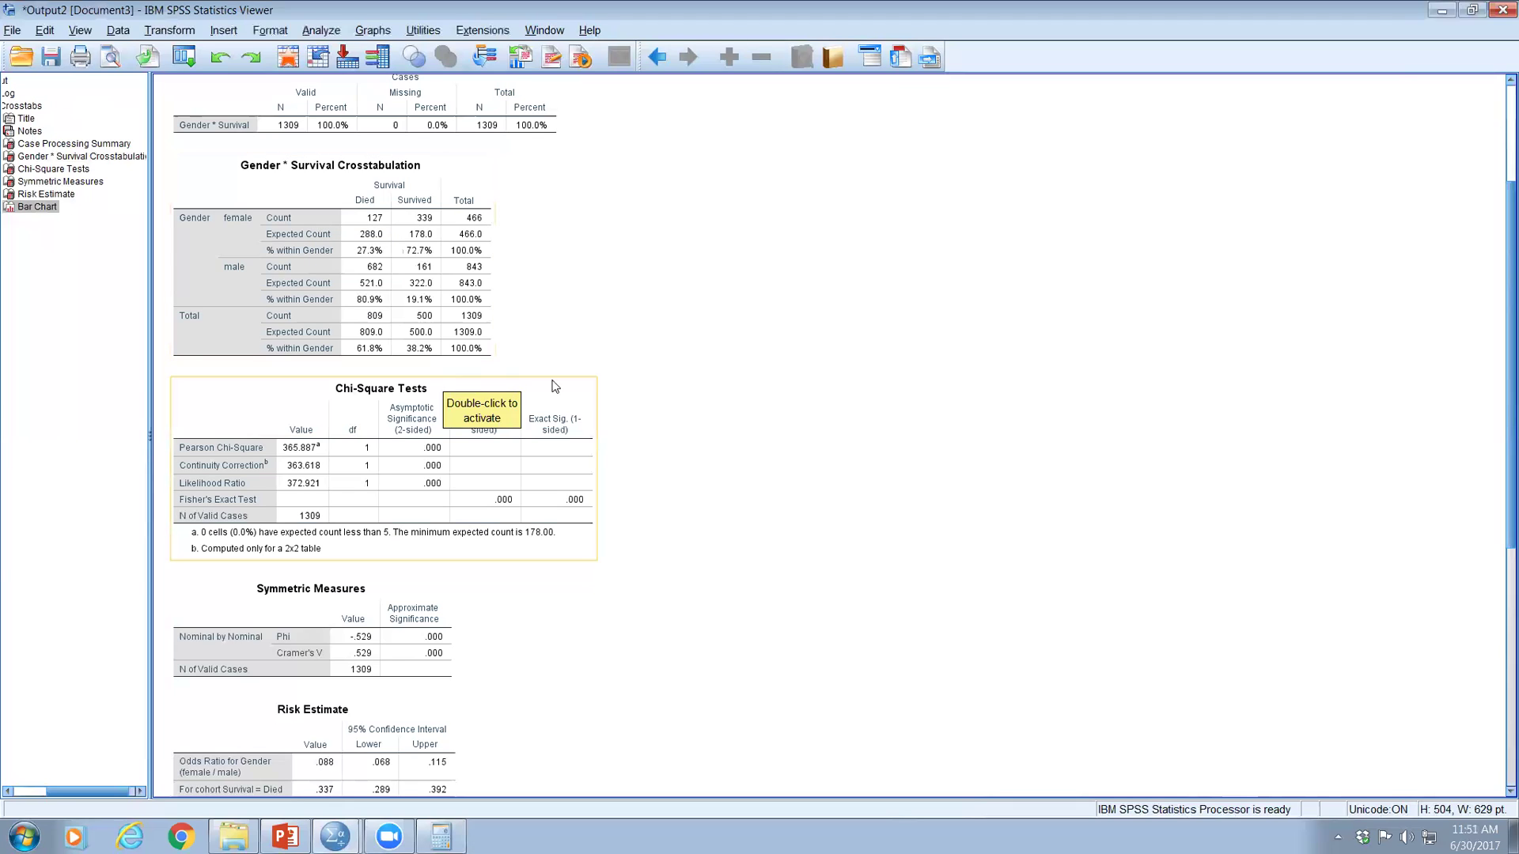
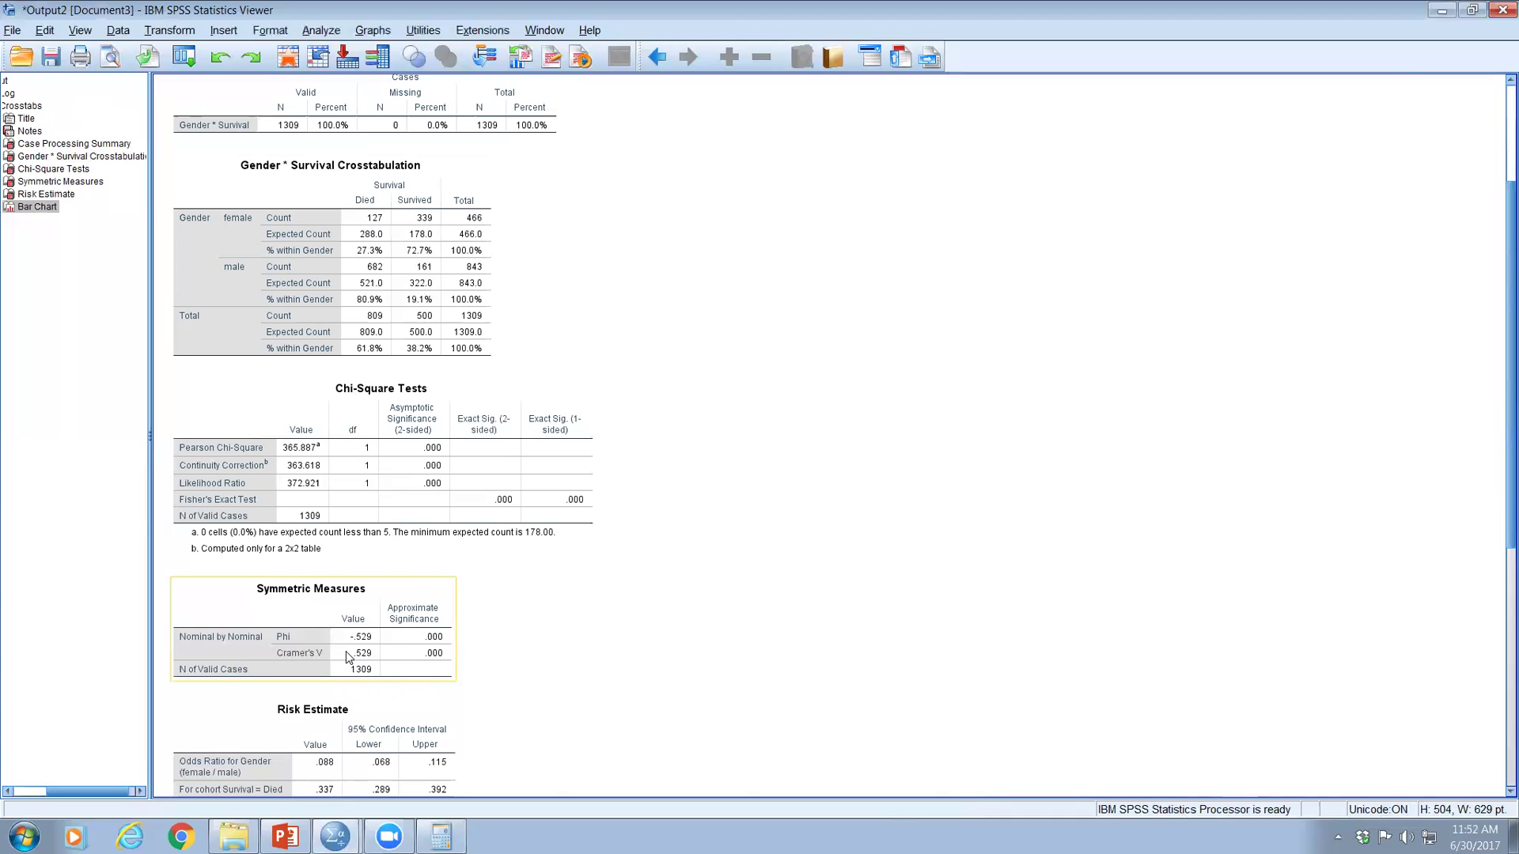
{"action": "left_click", "coordinate": [354, 503]}
{"action": "left_click", "coordinate": [314, 618]}
{"action": "scroll", "coordinate": [745, 562], "scroll_direction": "down", "scroll_amount": 5}
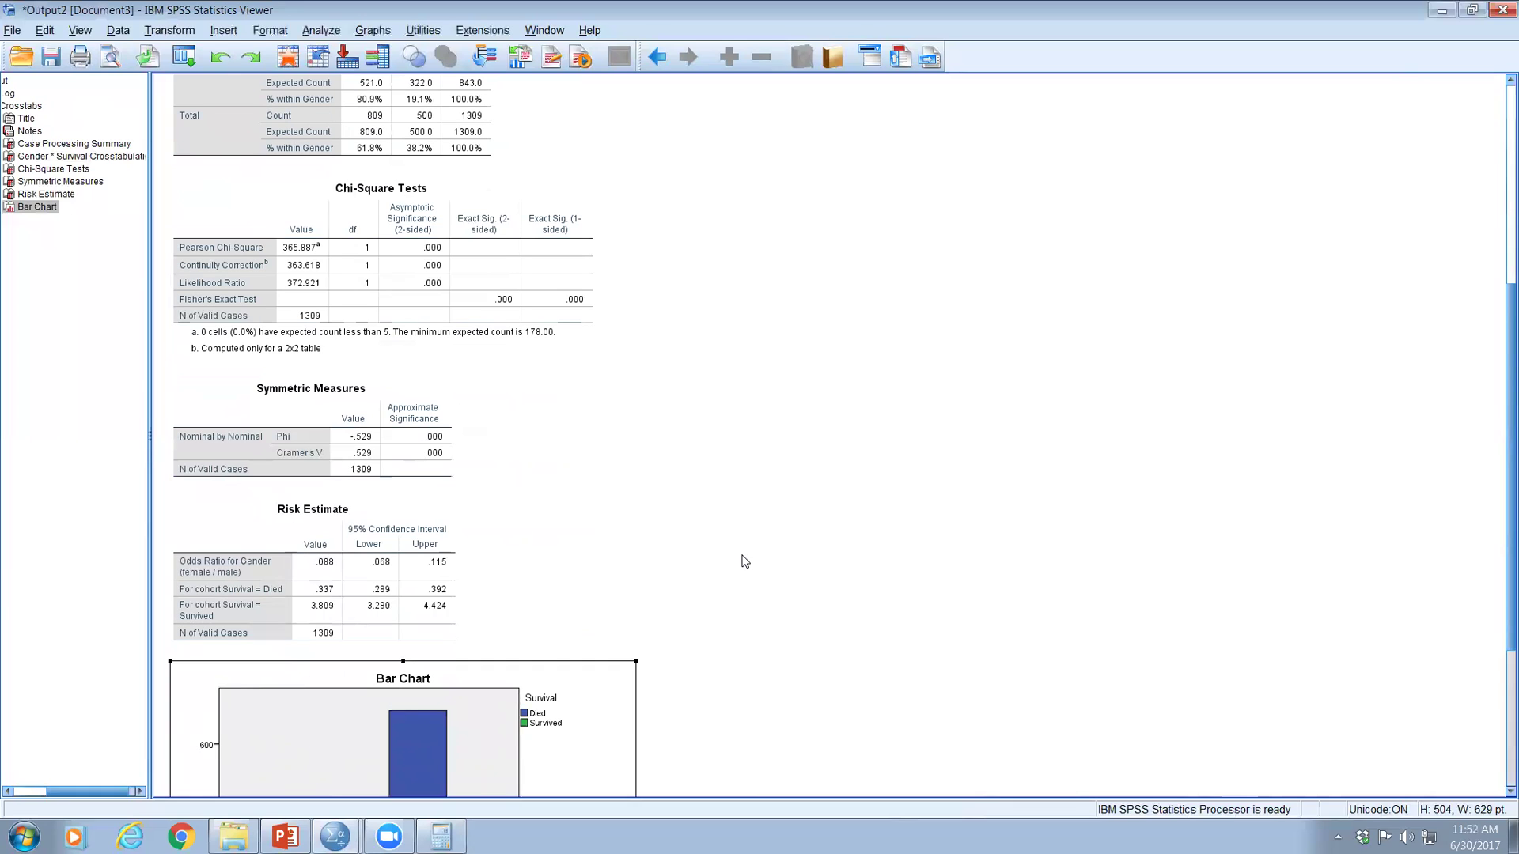
{"action": "scroll", "coordinate": [726, 559], "scroll_direction": "down", "scroll_amount": 2}
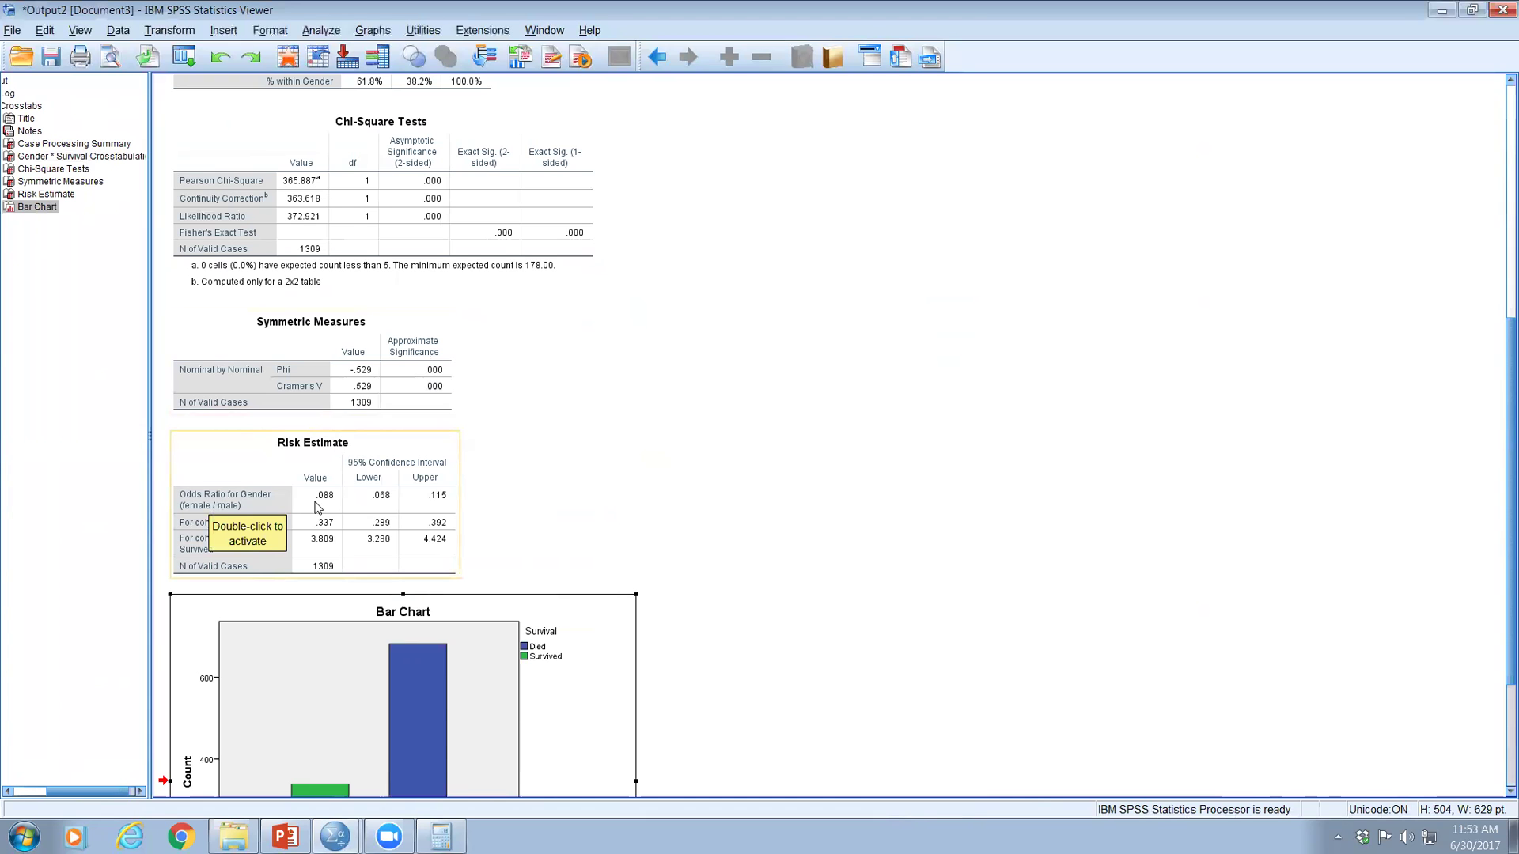
{"action": "scroll", "coordinate": [317, 506], "scroll_direction": "up", "scroll_amount": 5}
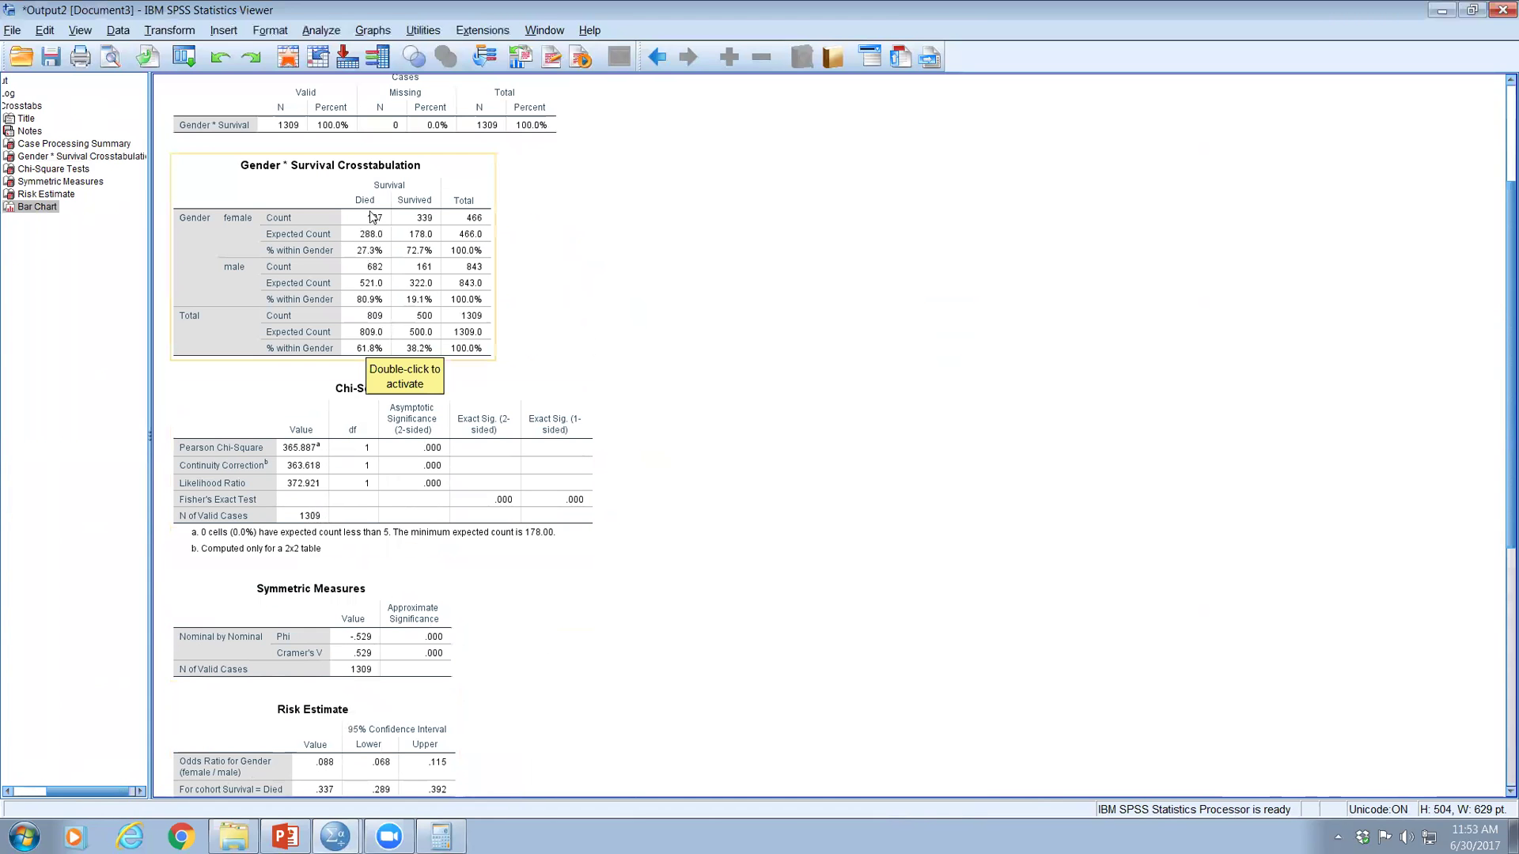
{"action": "scroll", "coordinate": [357, 554], "scroll_direction": "down", "scroll_amount": 3}
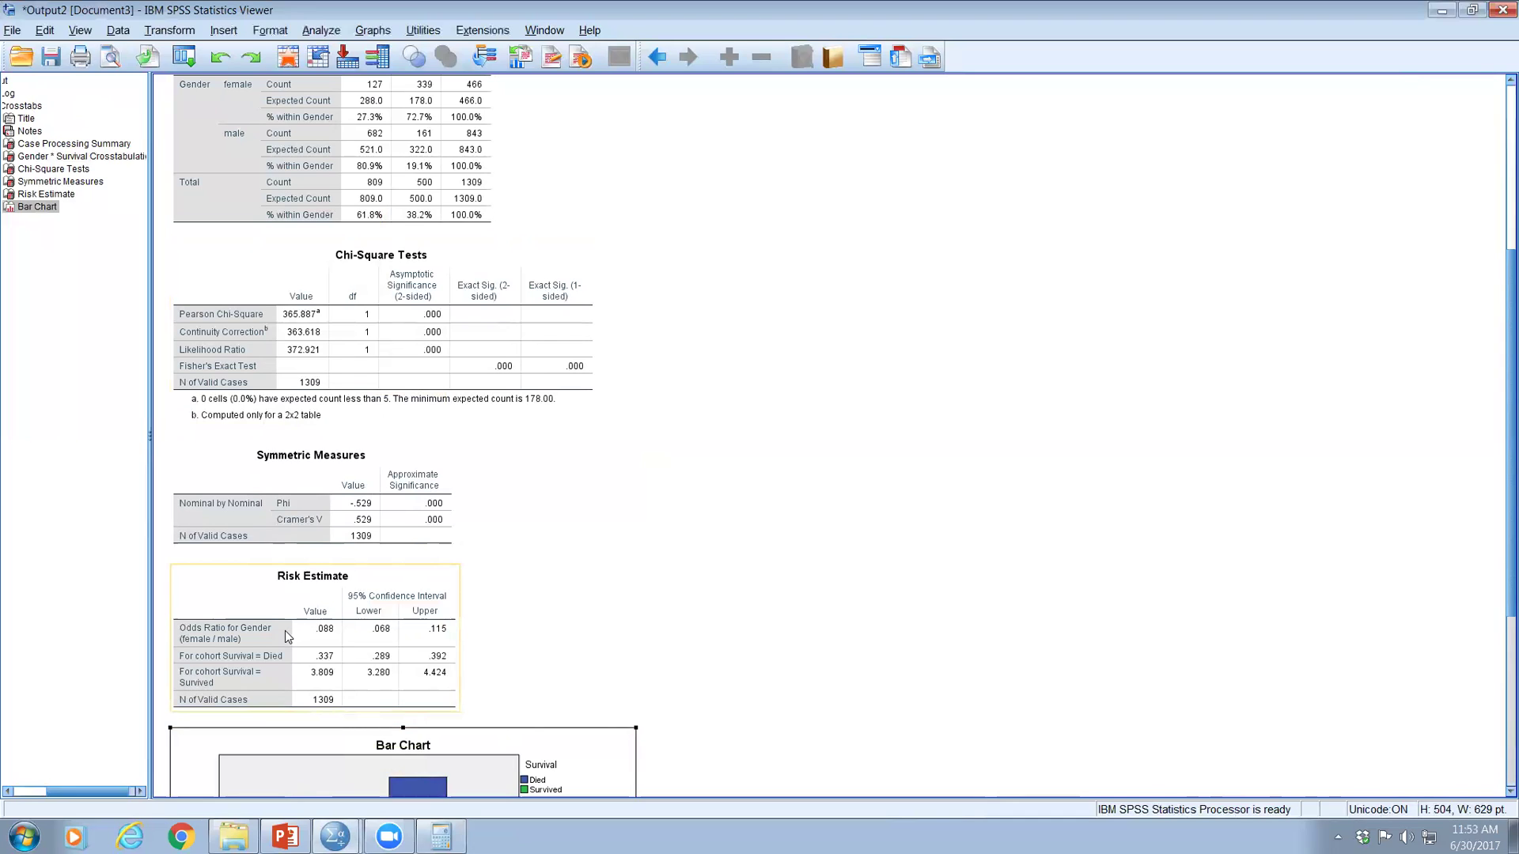
{"action": "scroll", "coordinate": [285, 630], "scroll_direction": "down", "scroll_amount": 1}
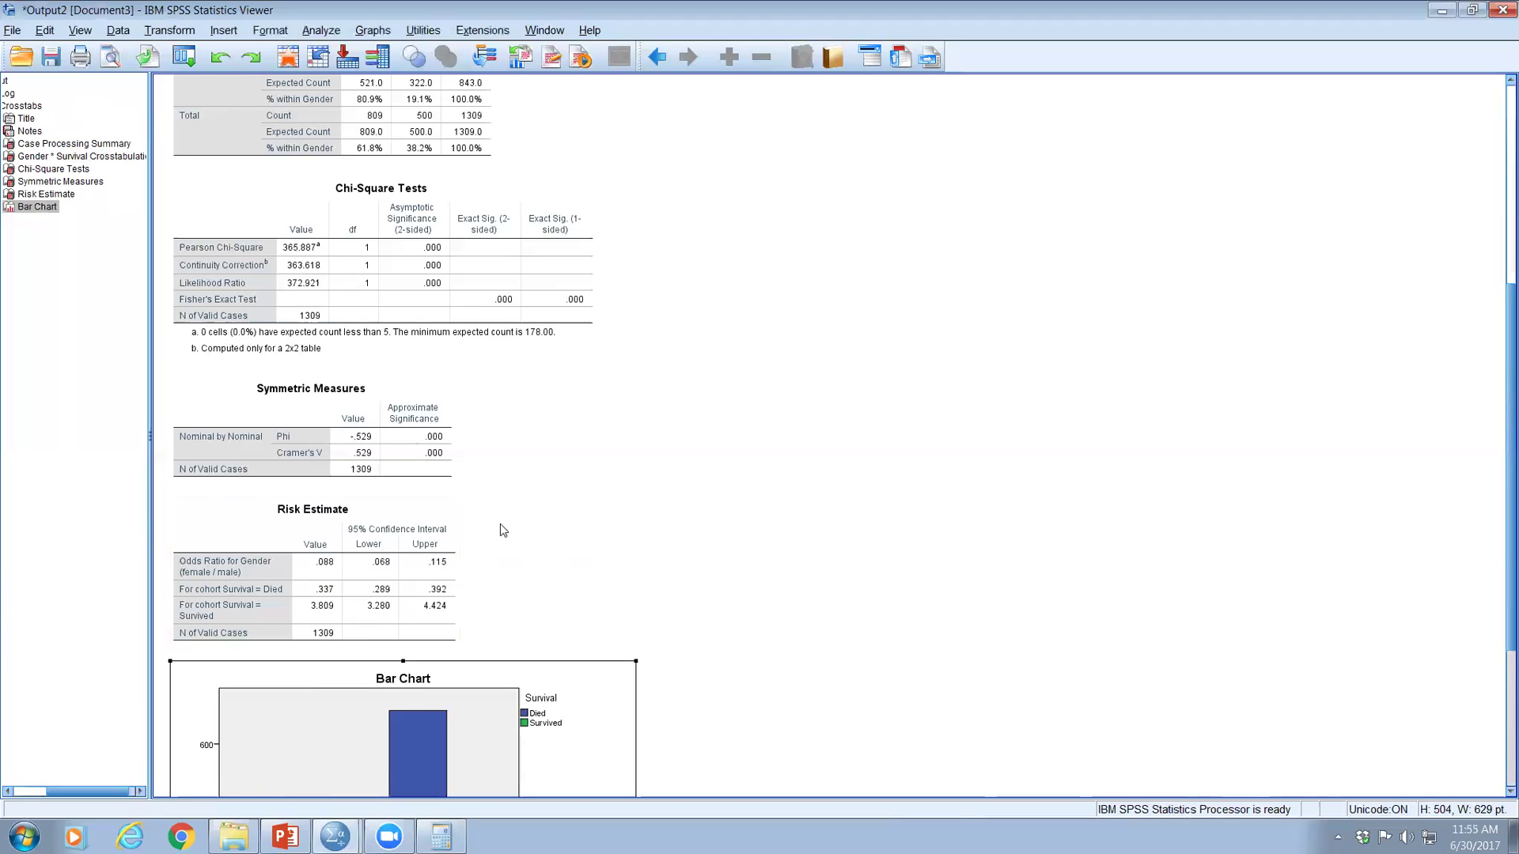
Open the Calculator, compute the reciprocal of the .088 odds ratio for Gender, and close it
{"action": "key", "text": "super+r"}
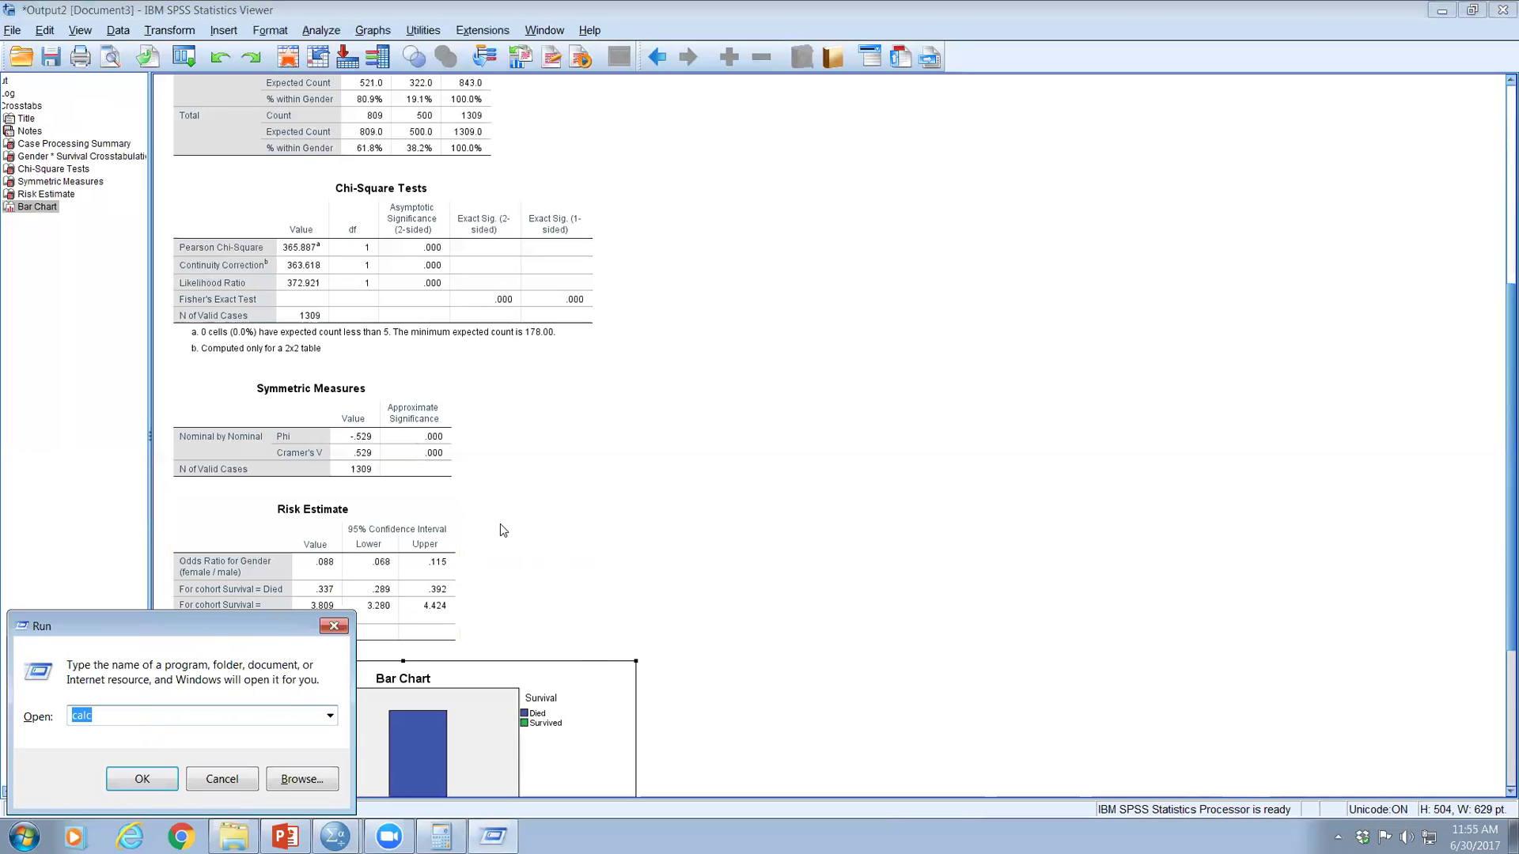
{"action": "left_click", "coordinate": [123, 778]}
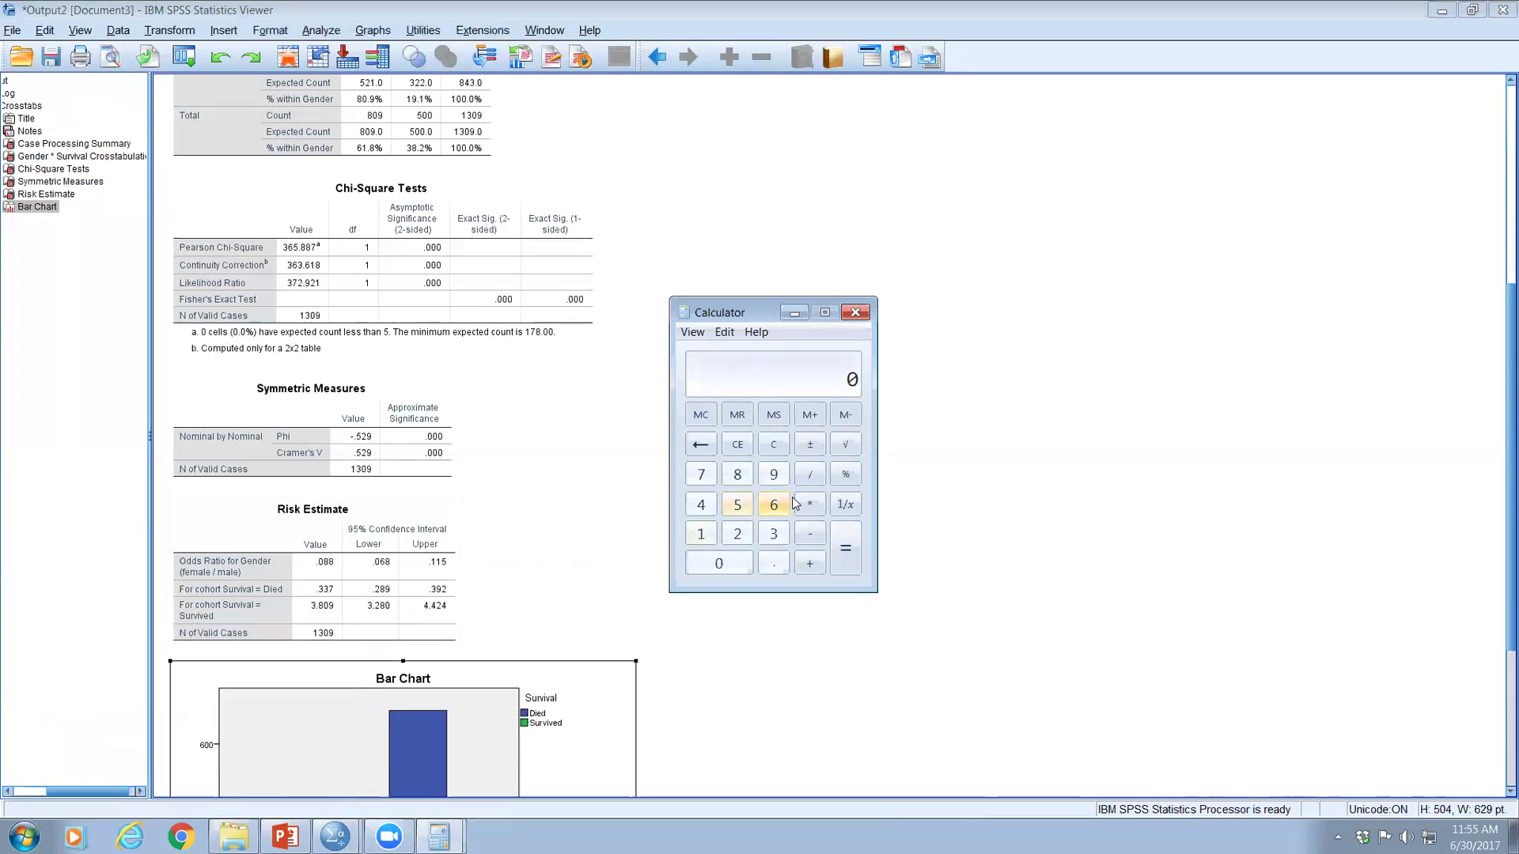
{"action": "type", "text": ".088"}
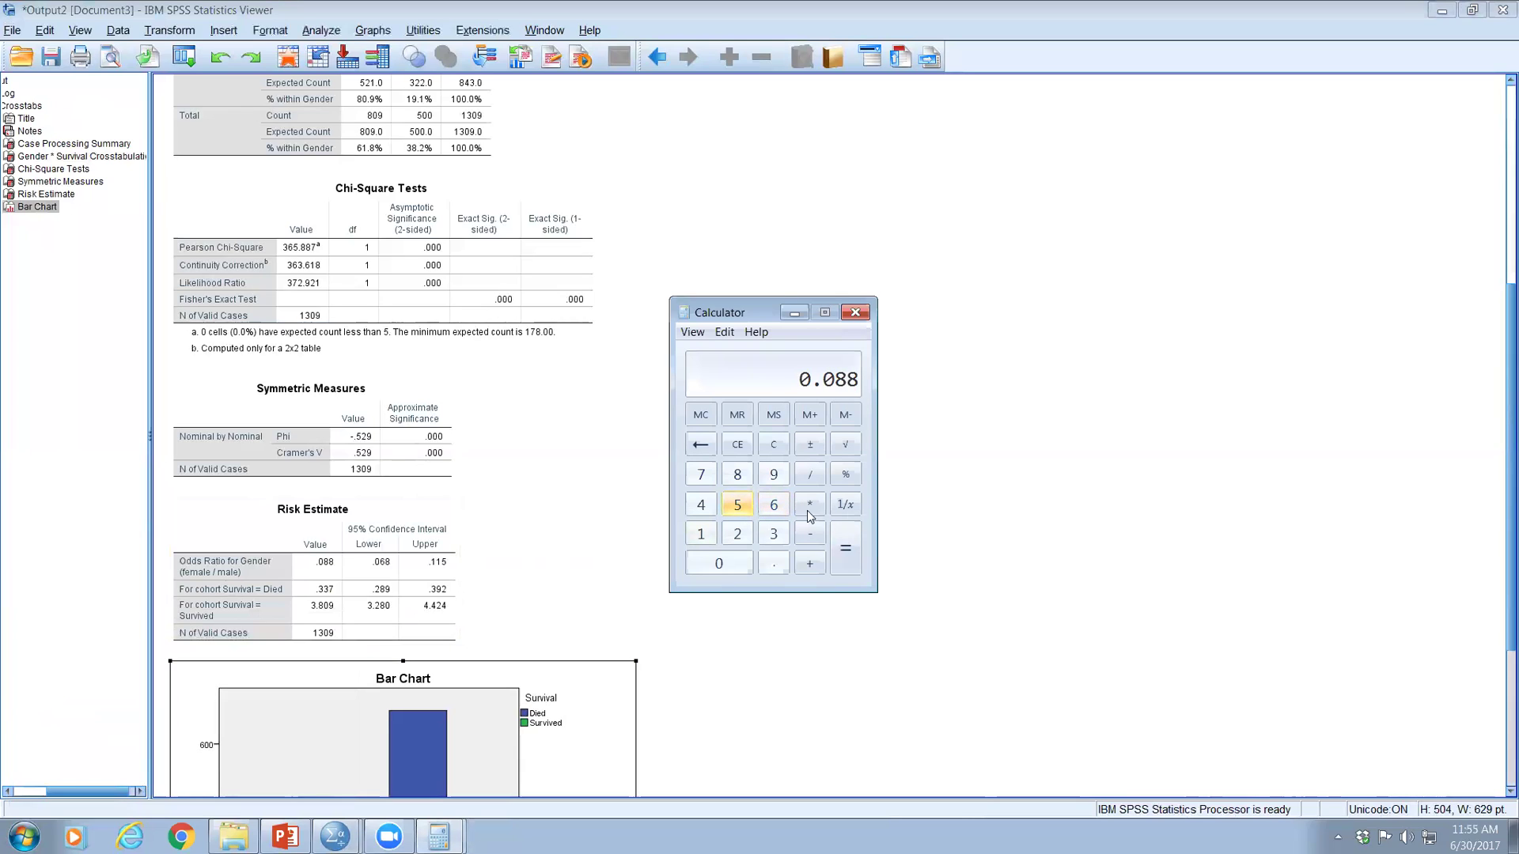
{"action": "left_click", "coordinate": [851, 513]}
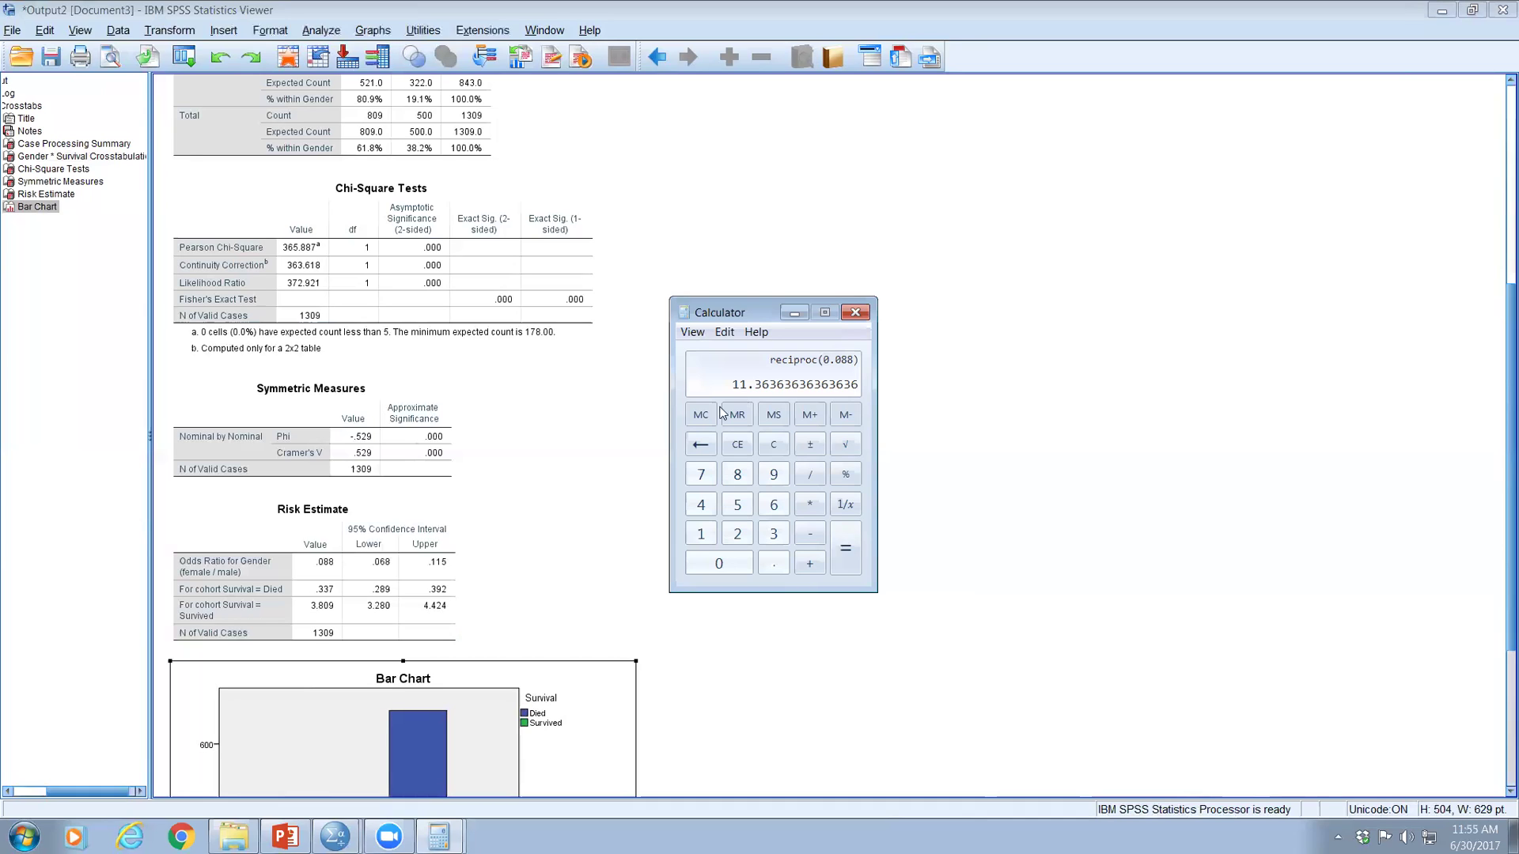
{"action": "left_click", "coordinate": [867, 312]}
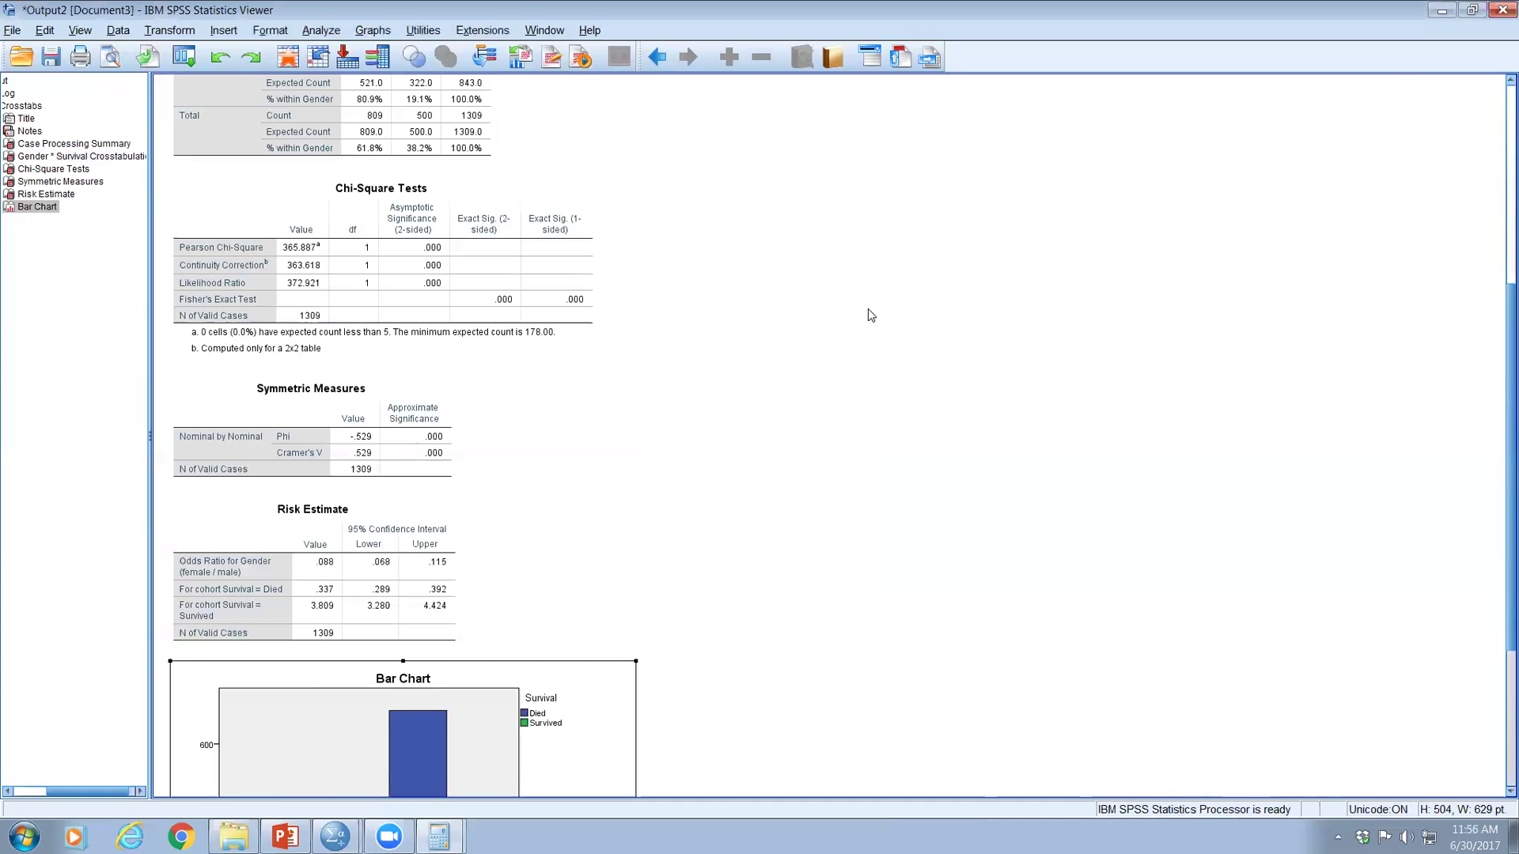
Compare the cohort rows of the Risk Estimate table with the crosstabulation and select the Risk Estimate table
{"action": "left_click", "coordinate": [228, 603]}
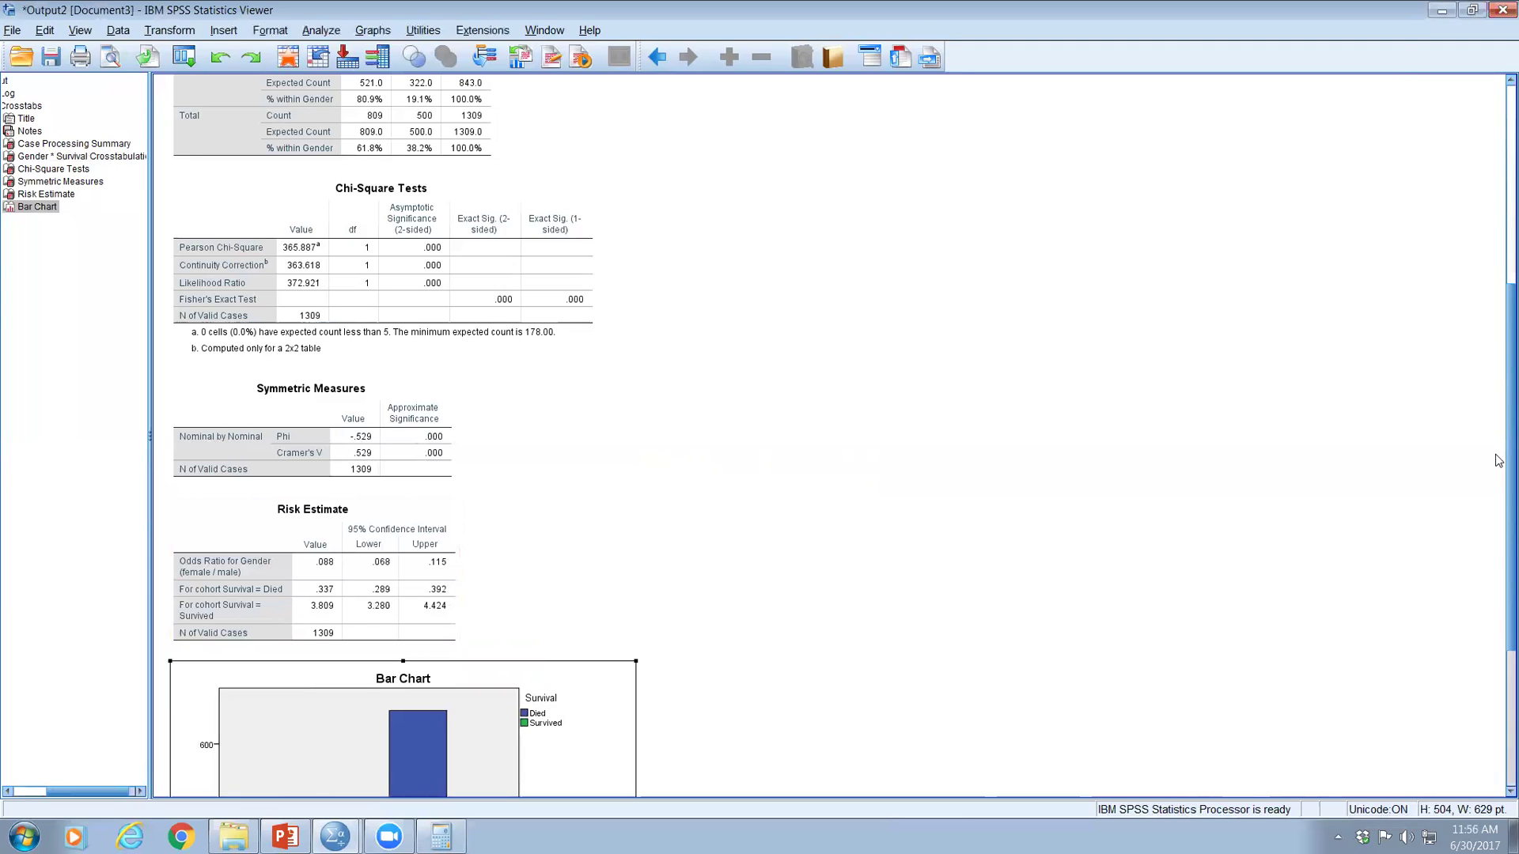
{"action": "left_click_drag", "start_coordinate": [1510, 460], "coordinate": [1498, 415]}
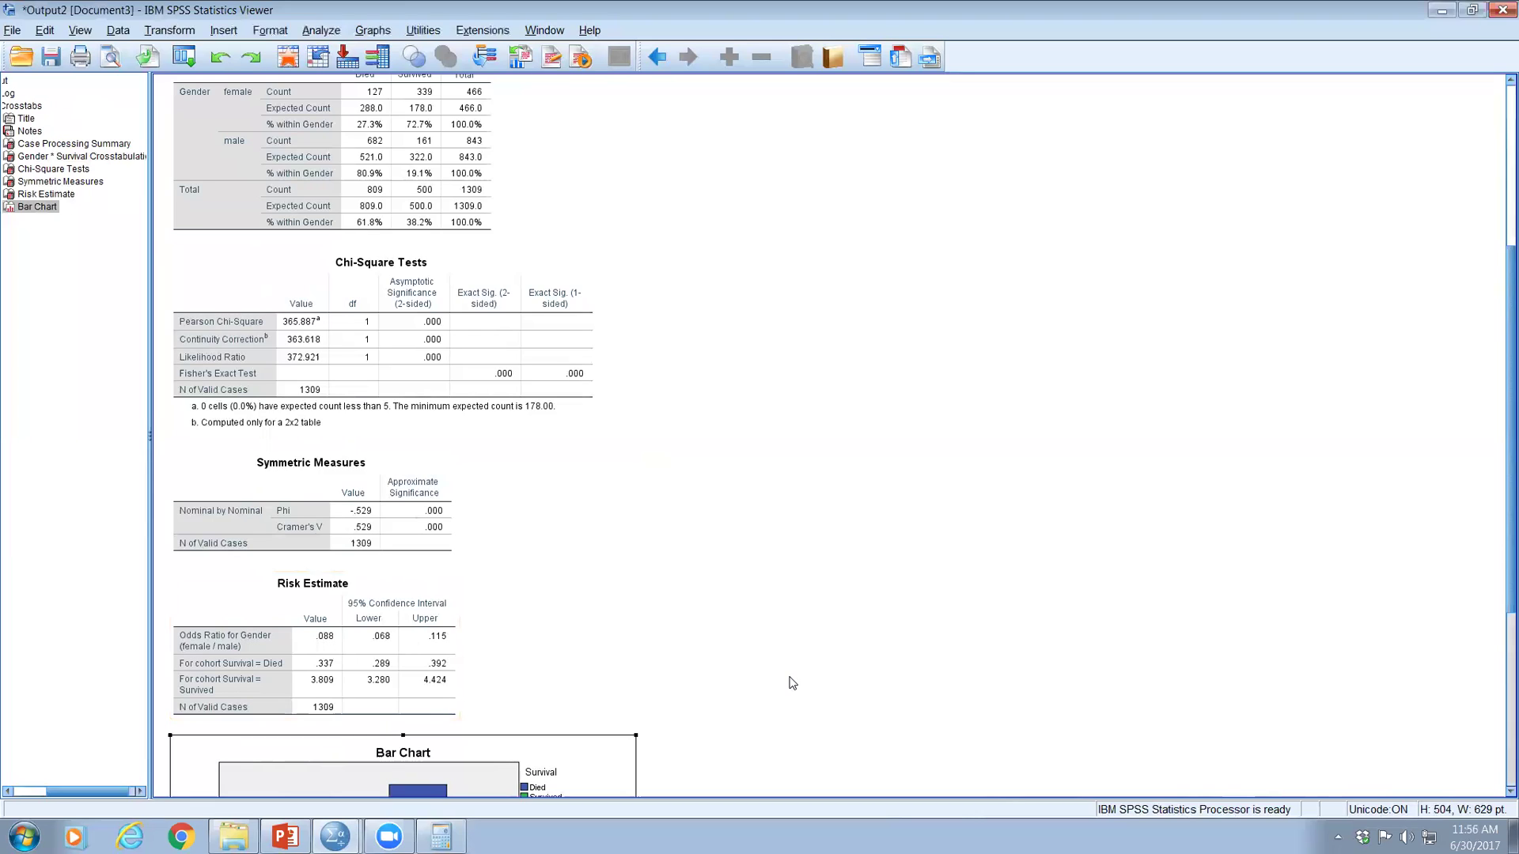
{"action": "left_click", "coordinate": [272, 695]}
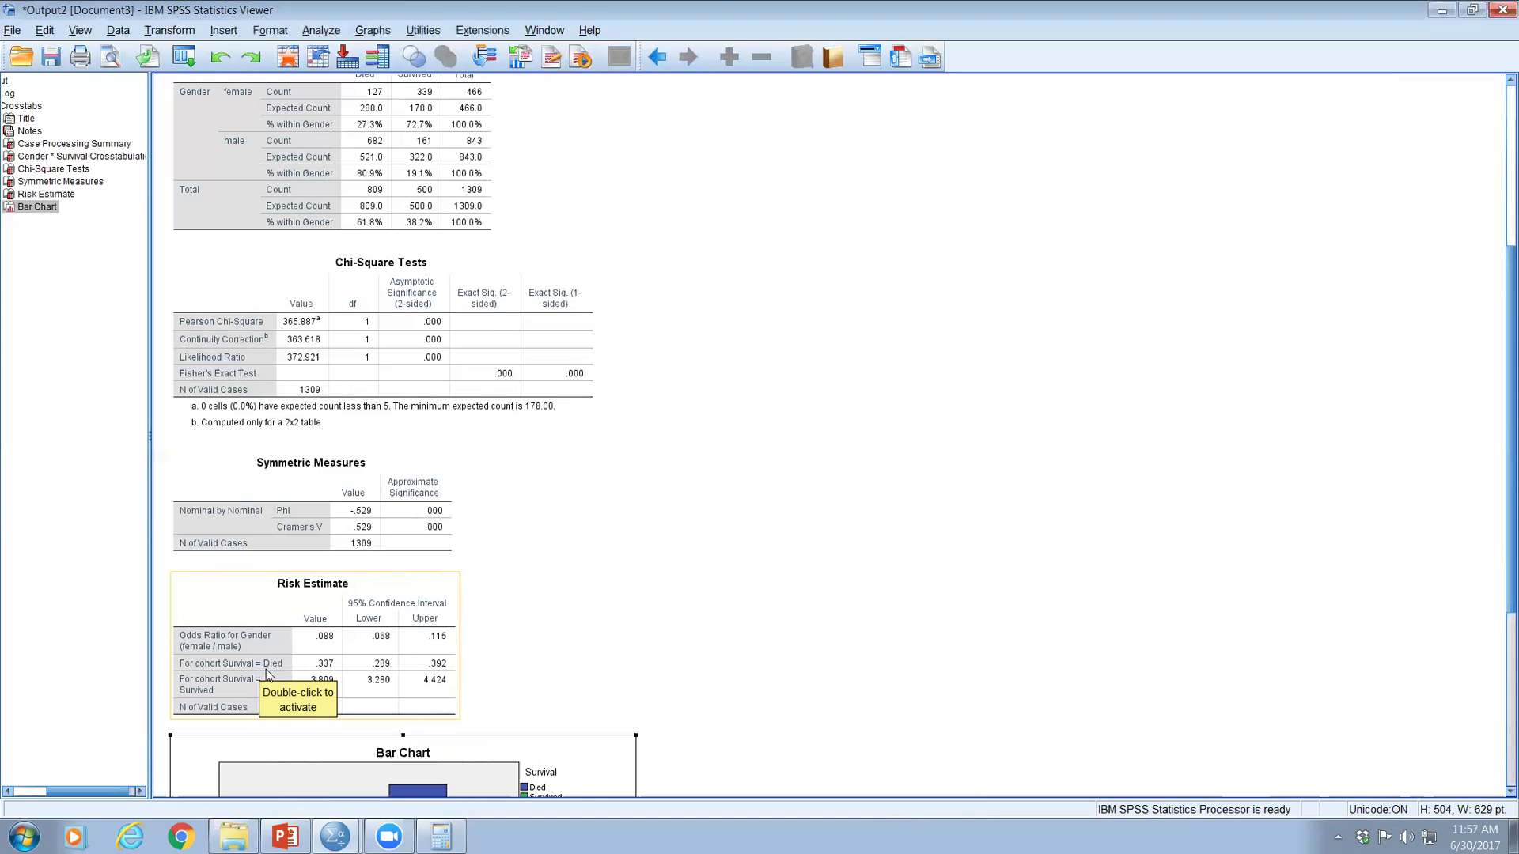
{"action": "left_click", "coordinate": [338, 682]}
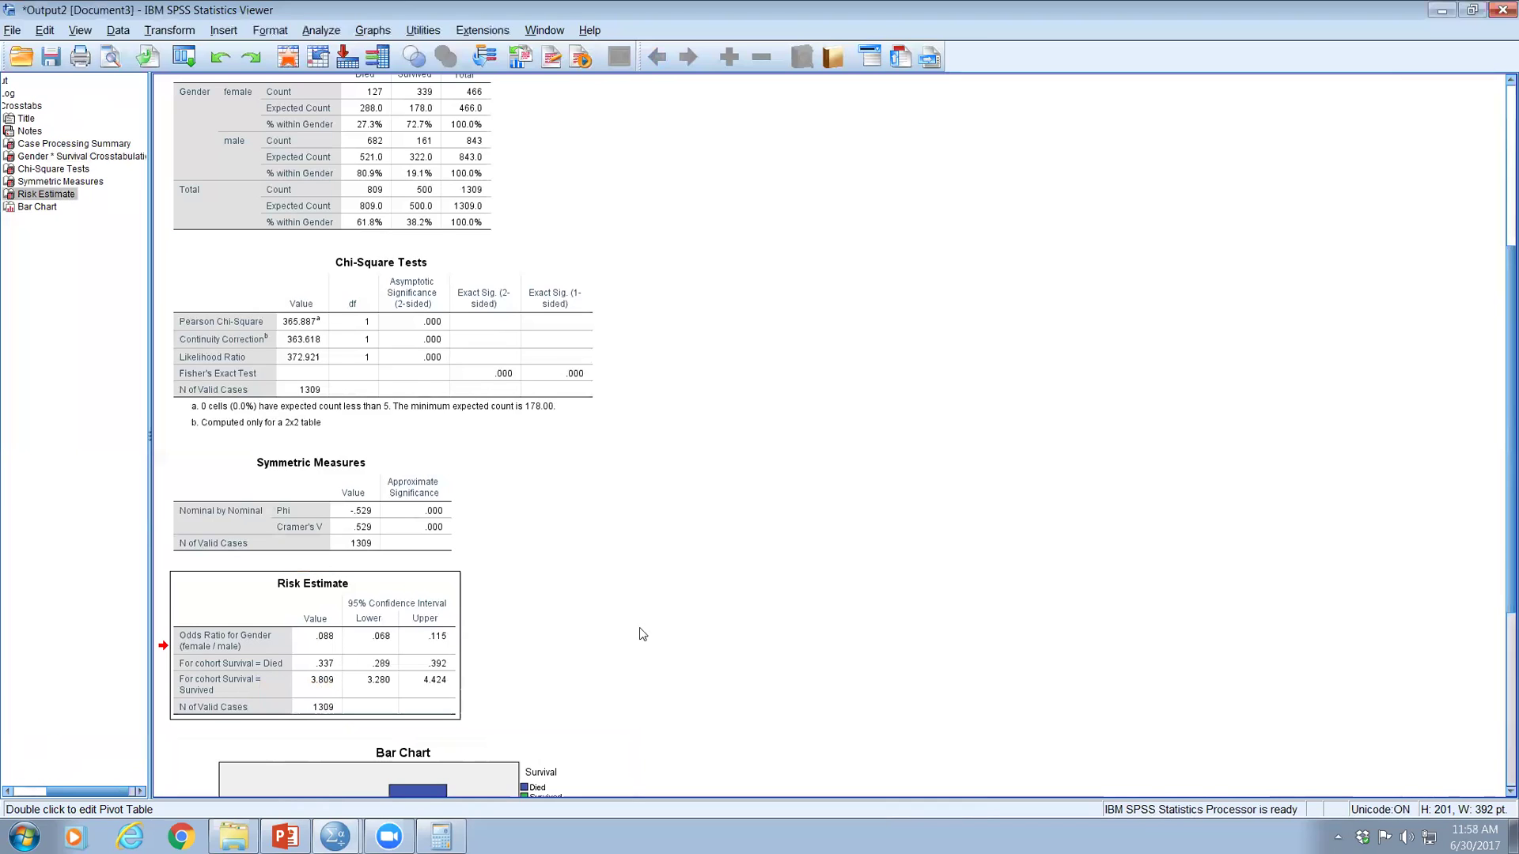
Open the Calculator, divide the Died cohort risk by the Survived cohort risk as .337 / 3.809, and close it
{"action": "key", "text": "super+r"}
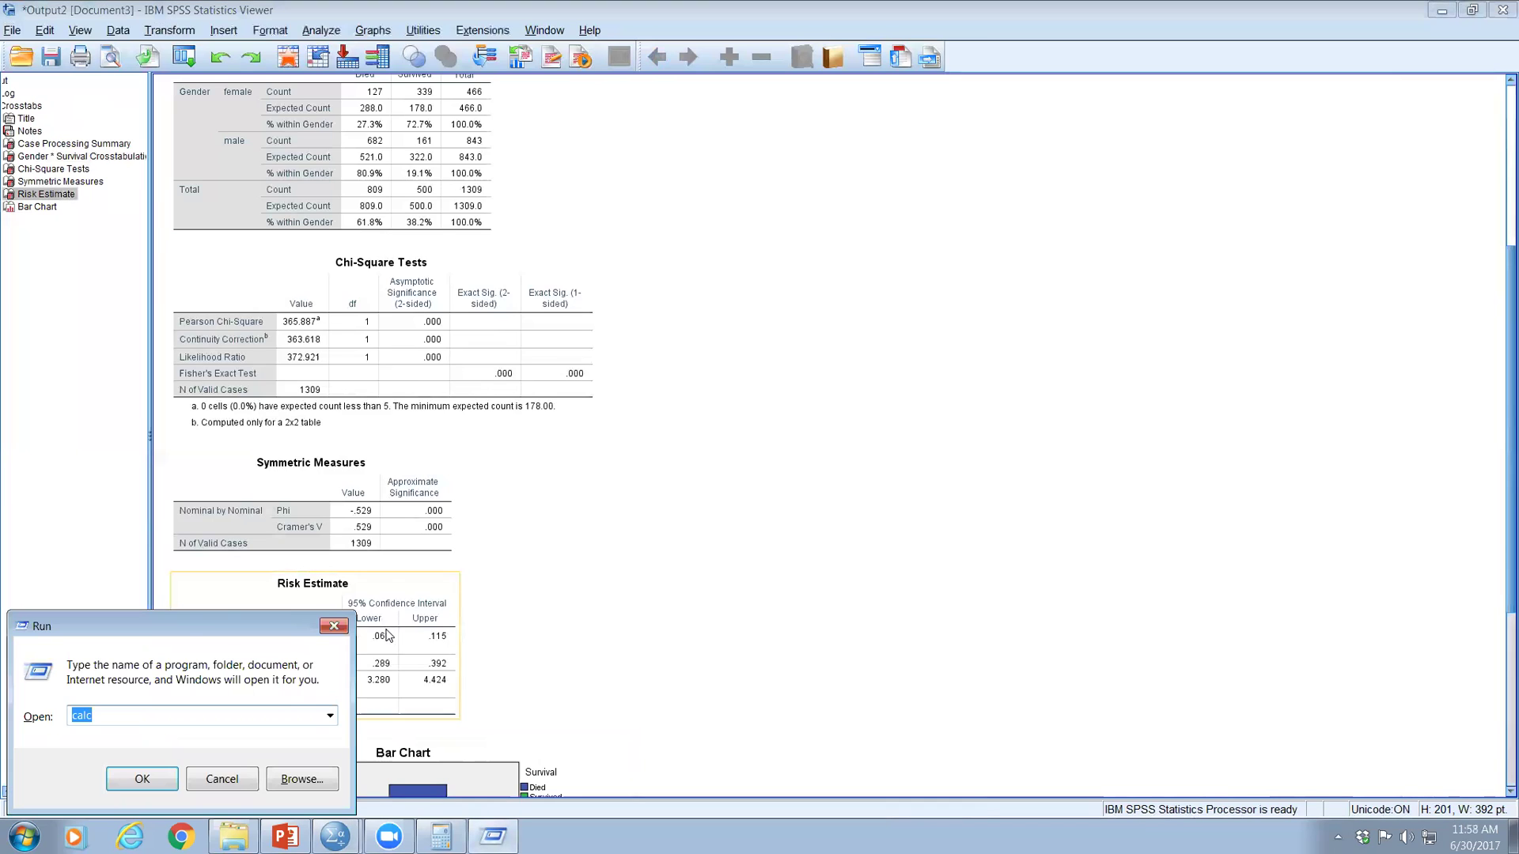
{"action": "key", "text": "Return"}
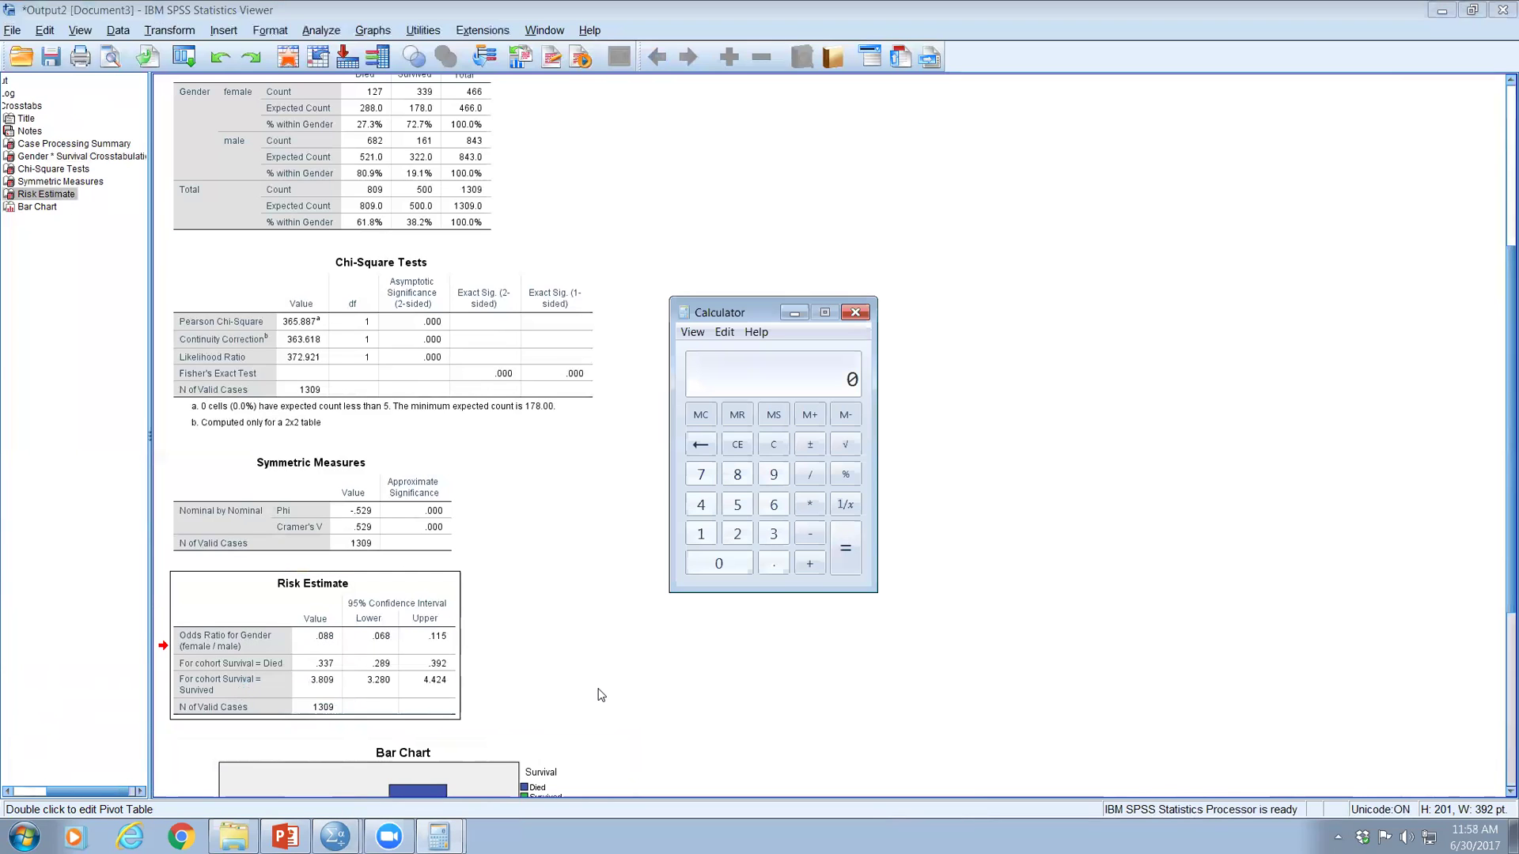
{"action": "type", "text": "."}
{"action": "type", "text": "33"}
{"action": "type", "text": "7 "}
{"action": "type", "text": "/ "}
{"action": "type", "text": "3"}
{"action": "type", "text": ".809"}
{"action": "key", "text": "Return"}
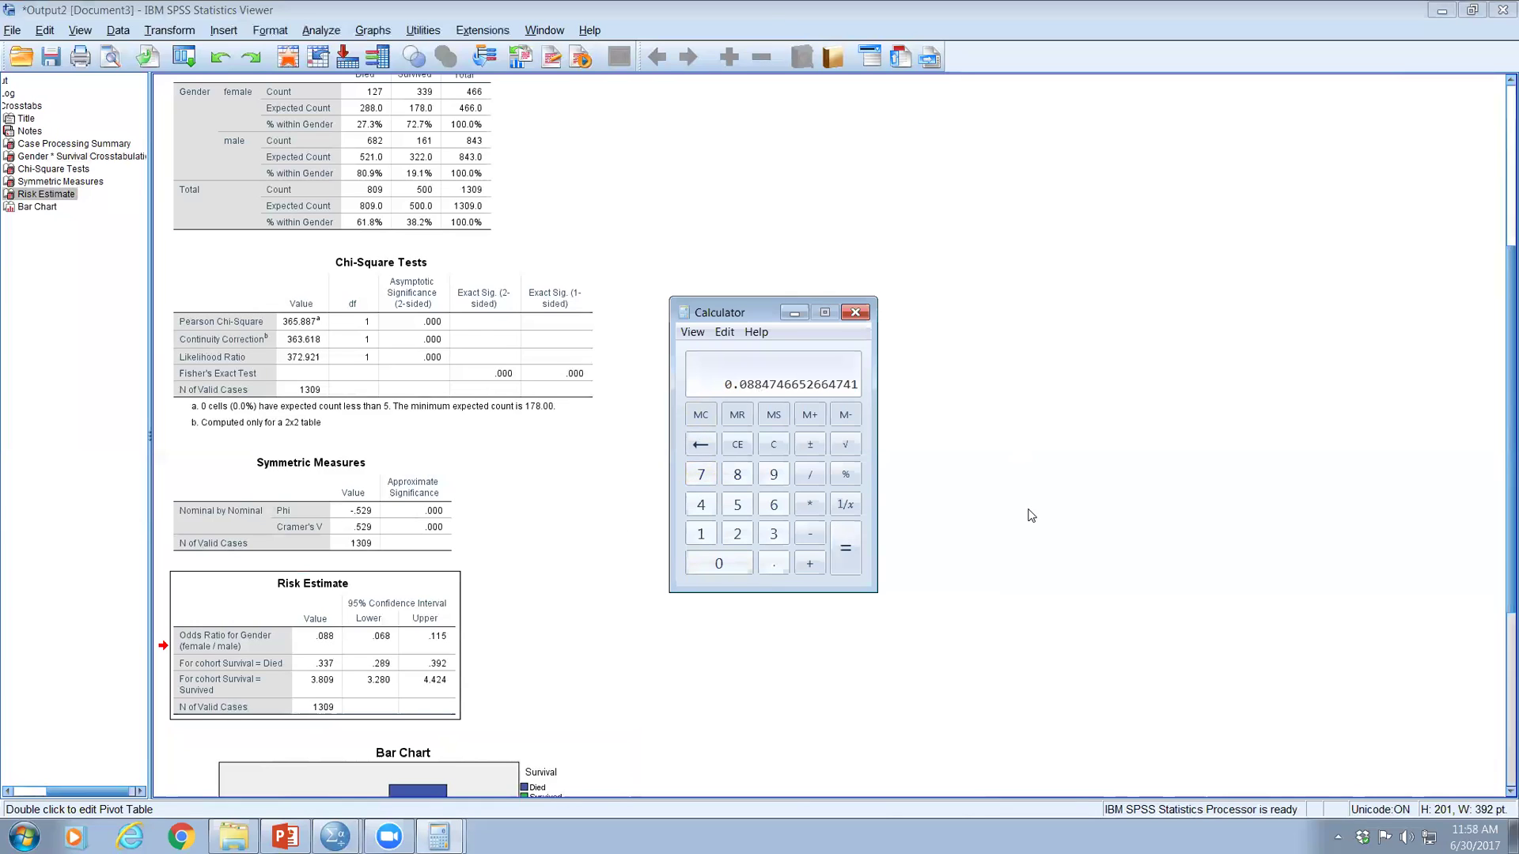
{"action": "left_click", "coordinate": [856, 312]}
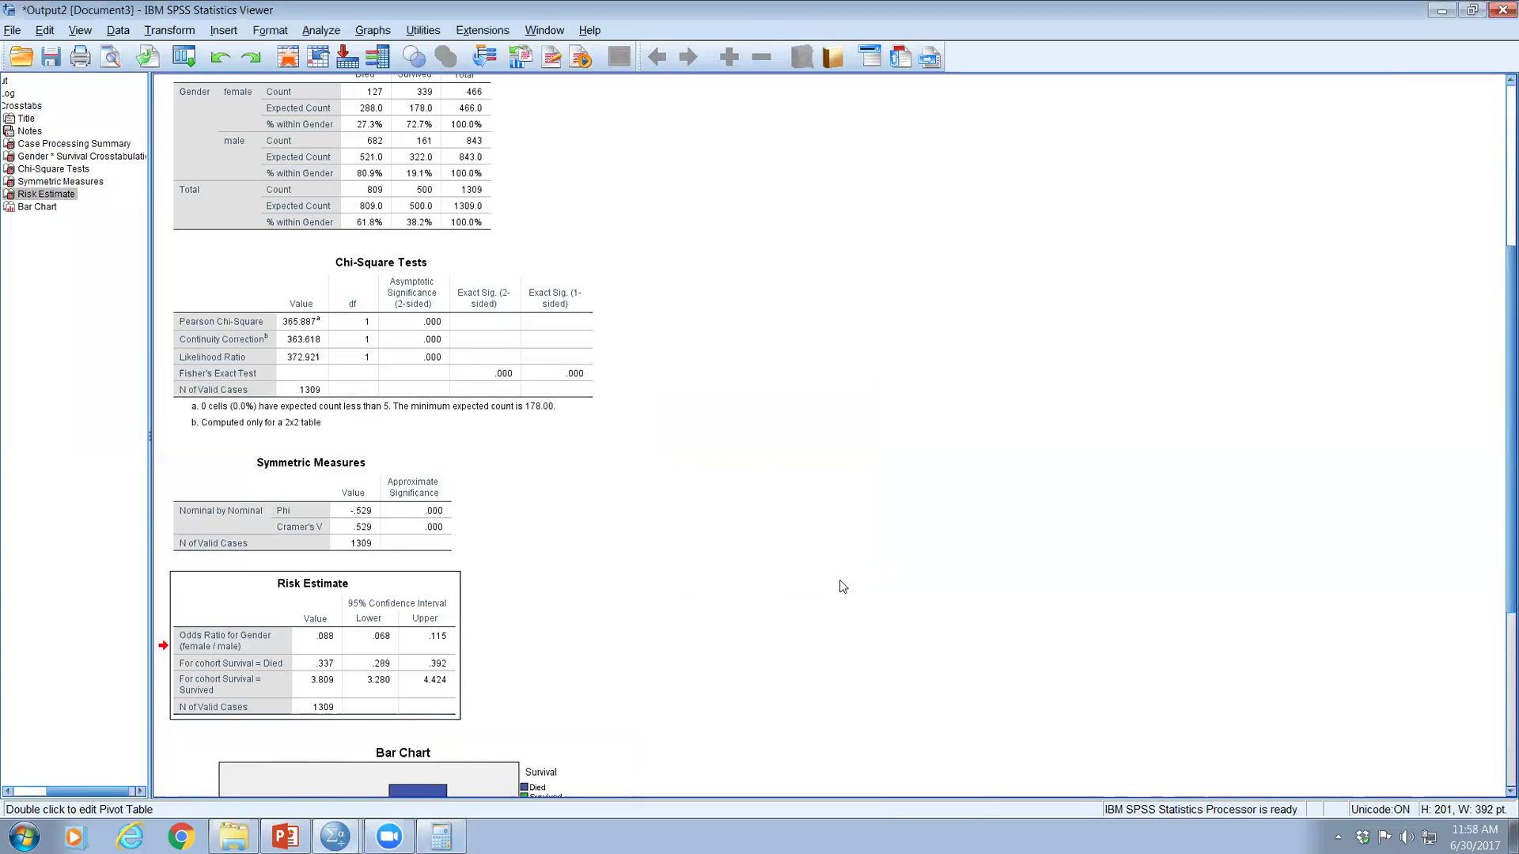
Review the whole Crosstabs output, from the syntax and crosstabulation through the chi-square, symmetric and risk tables to the bar chart
{"action": "scroll", "coordinate": [841, 587], "scroll_direction": "up", "scroll_amount": 1}
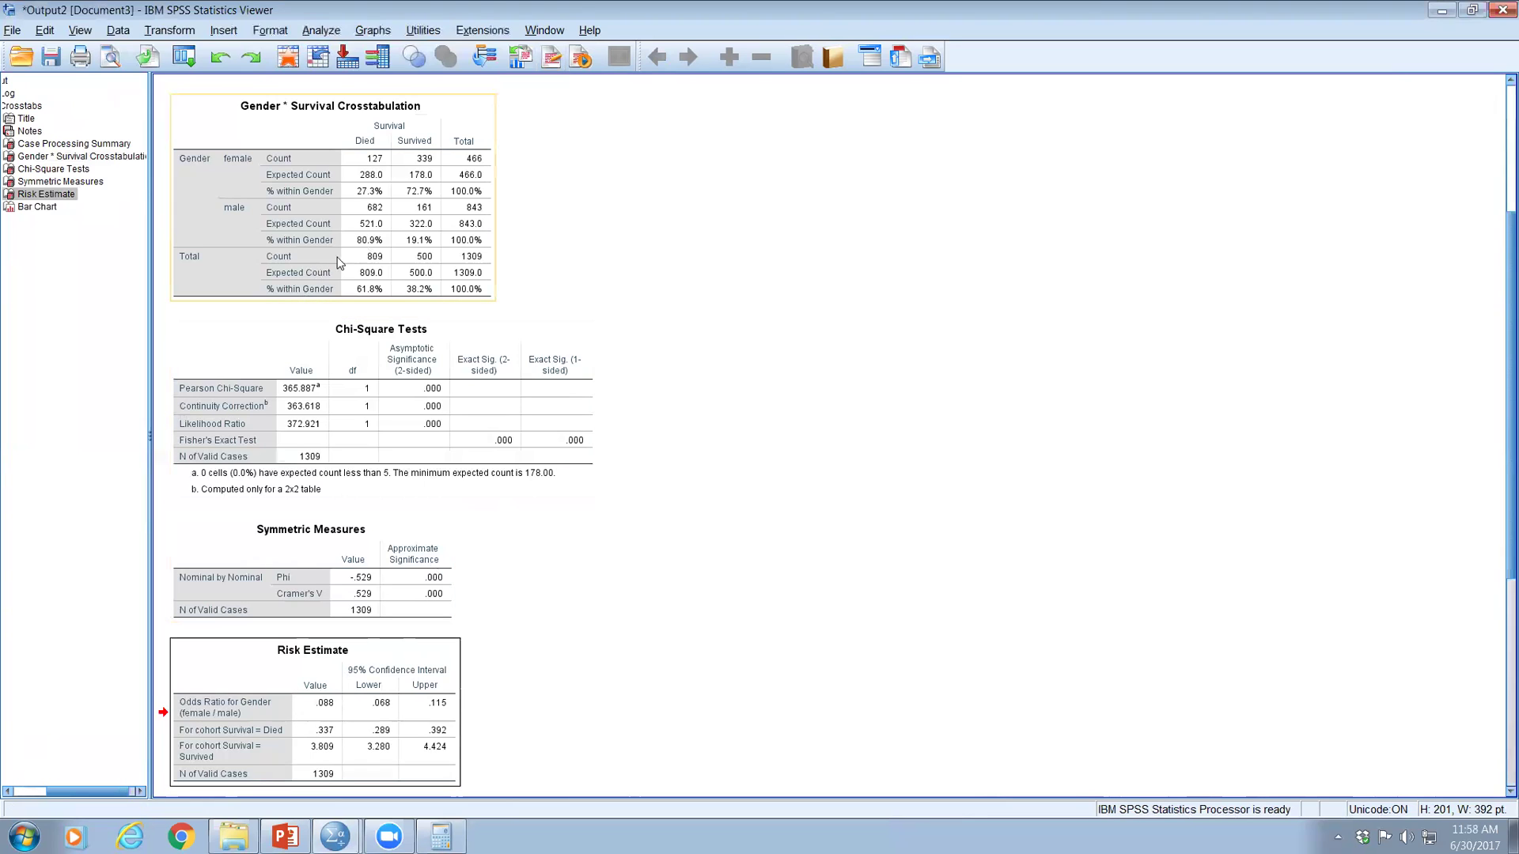
{"action": "scroll", "coordinate": [634, 276], "scroll_direction": "up", "scroll_amount": 3}
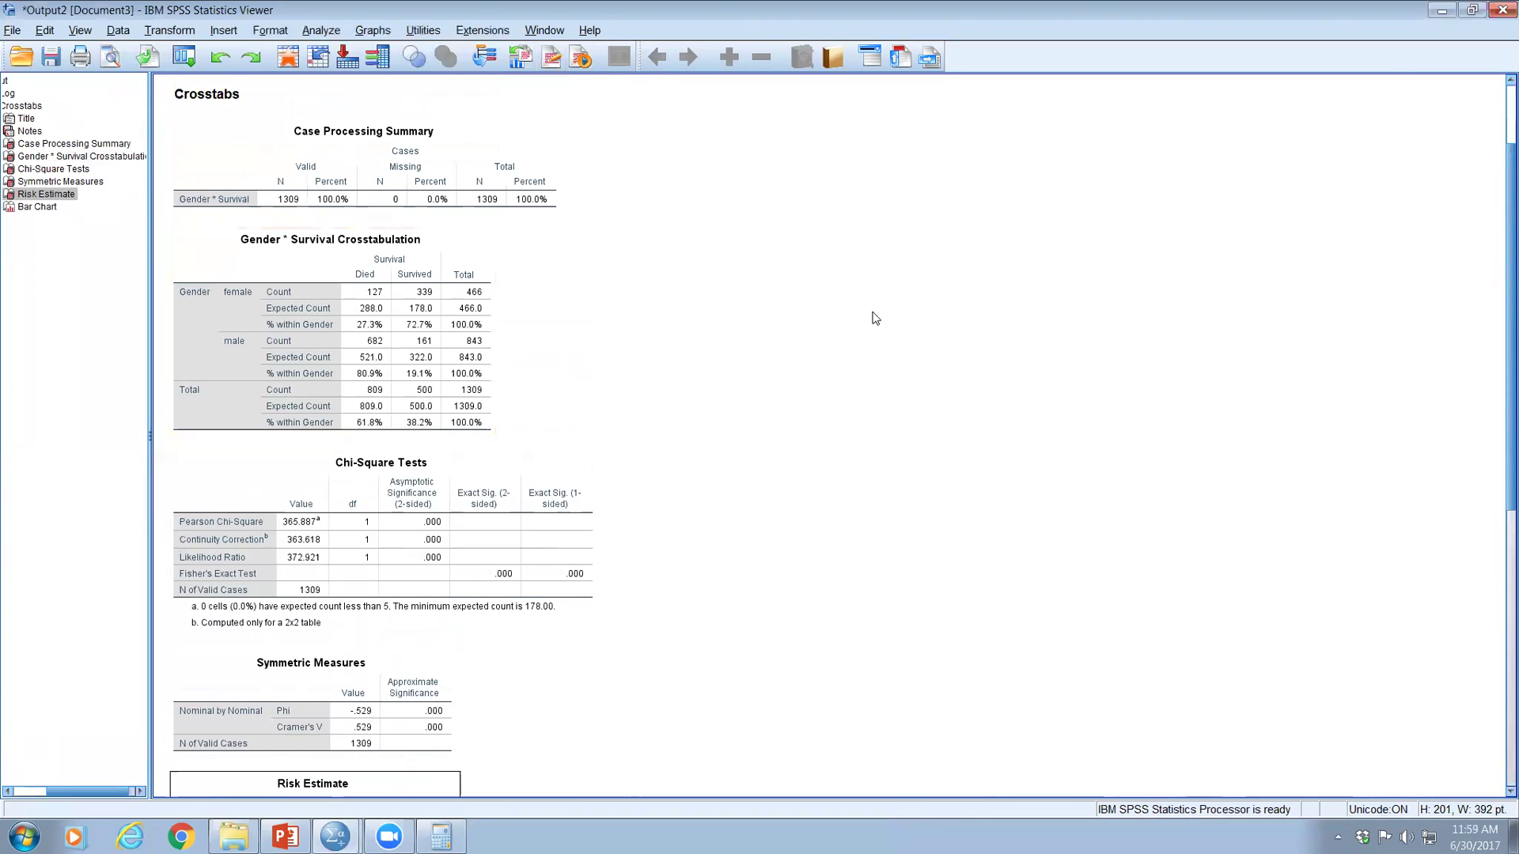
{"action": "scroll", "coordinate": [845, 431], "scroll_direction": "down", "scroll_amount": 10}
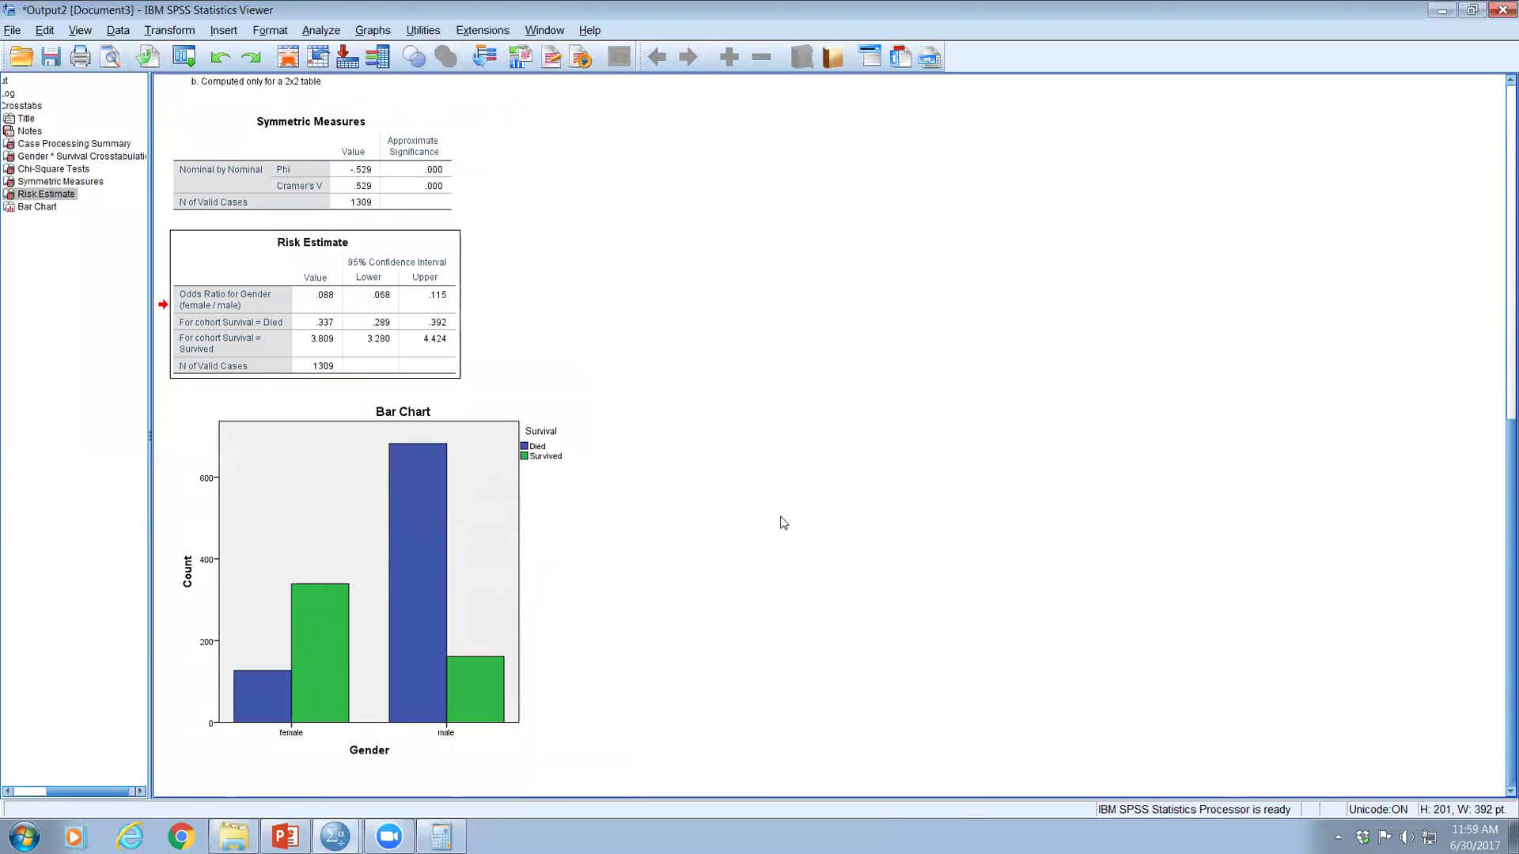
{"action": "scroll", "coordinate": [781, 522], "scroll_direction": "up", "scroll_amount": 3}
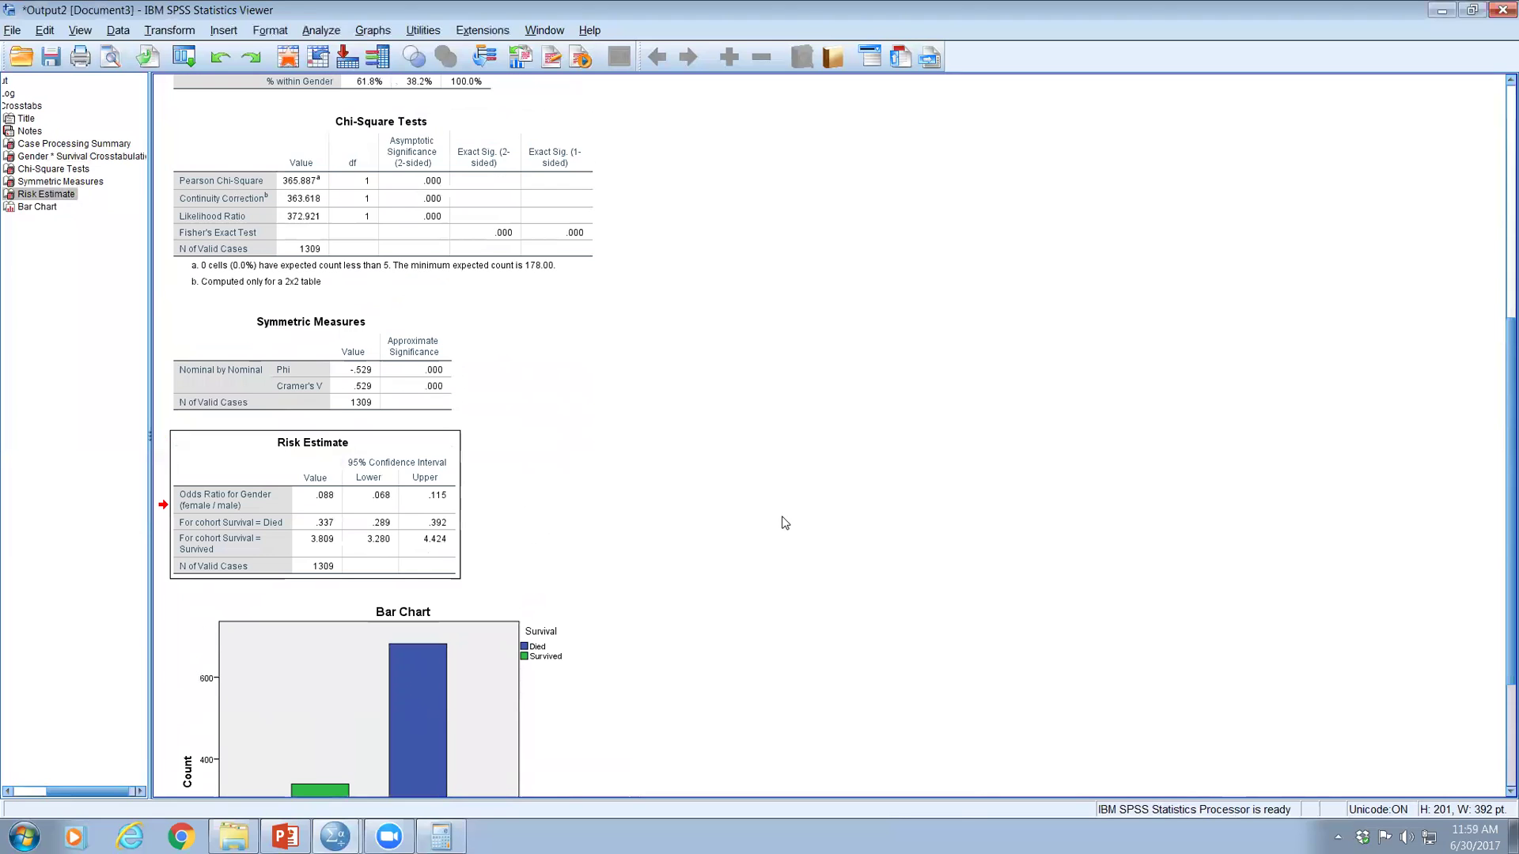
{"action": "scroll", "coordinate": [783, 523], "scroll_direction": "up", "scroll_amount": 3}
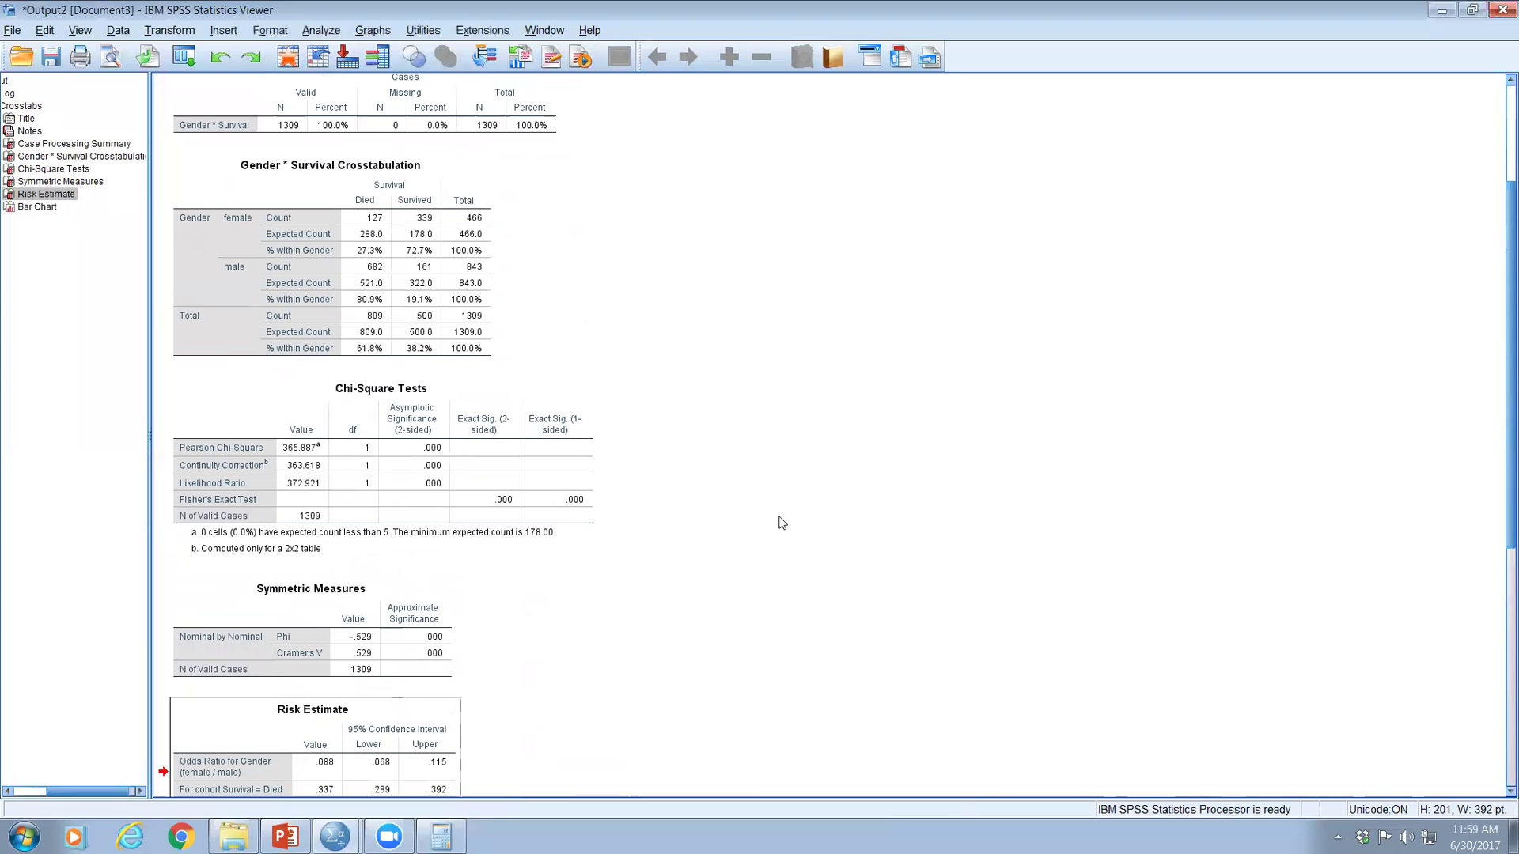
{"action": "scroll", "coordinate": [786, 524], "scroll_direction": "up", "scroll_amount": 3}
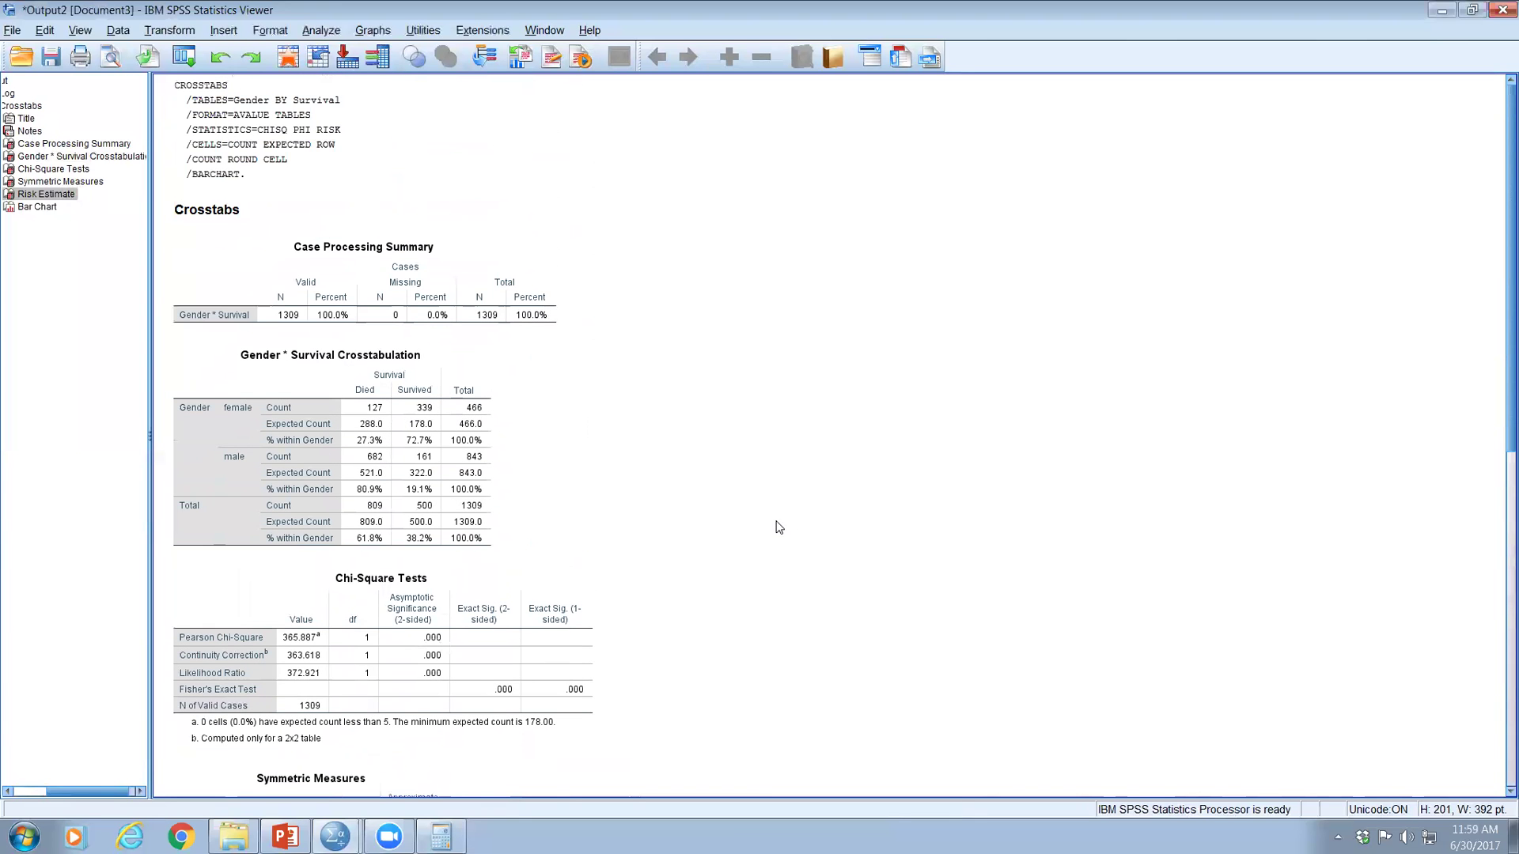
{"action": "scroll", "coordinate": [777, 527], "scroll_direction": "down", "scroll_amount": 1}
{"action": "scroll", "coordinate": [779, 528], "scroll_direction": "down", "scroll_amount": 3}
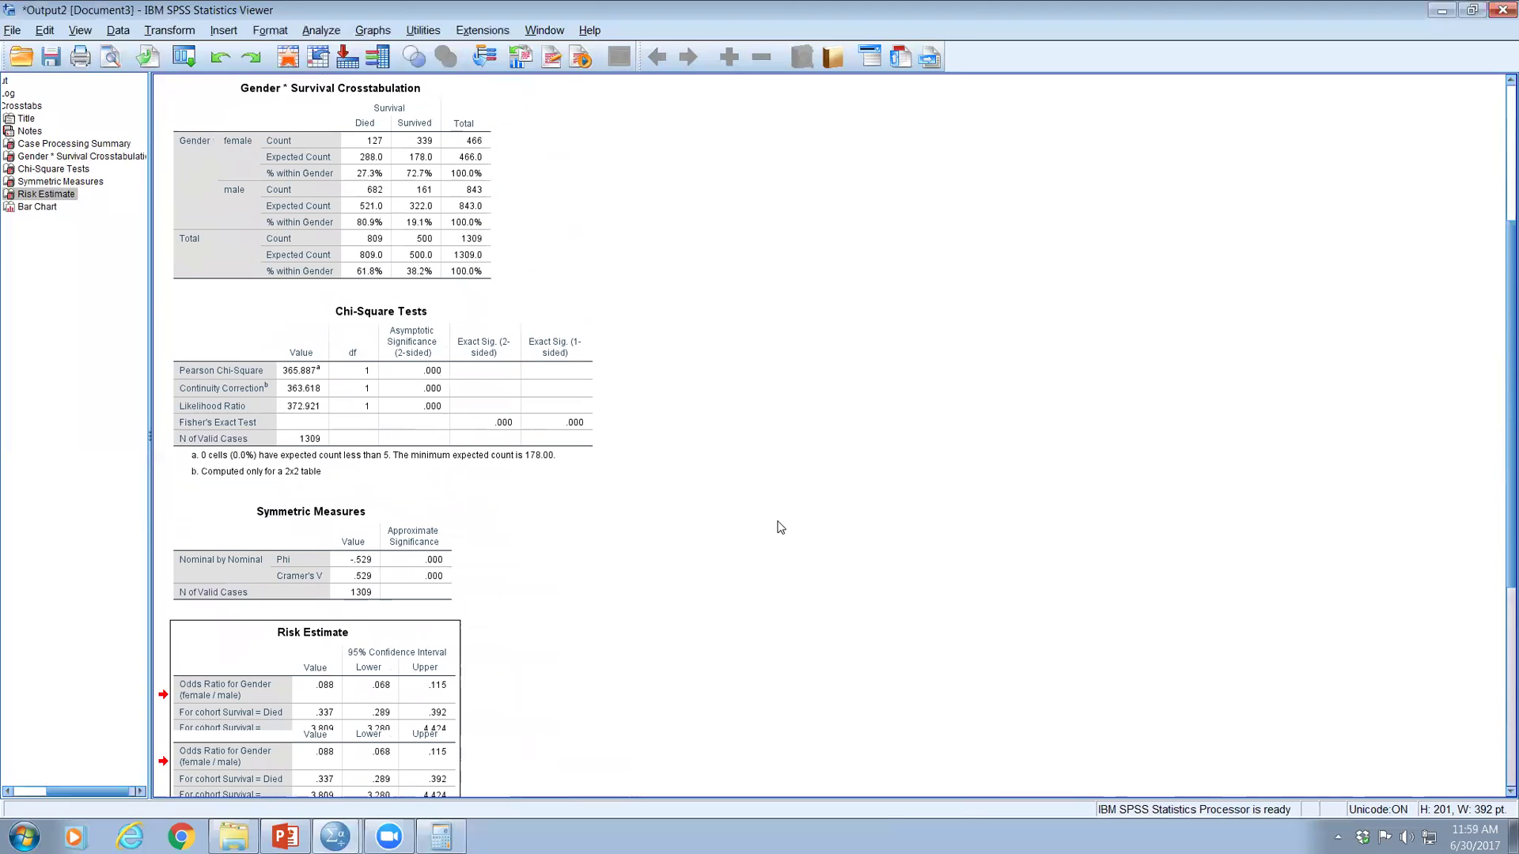
{"action": "scroll", "coordinate": [782, 526], "scroll_direction": "down", "scroll_amount": 2}
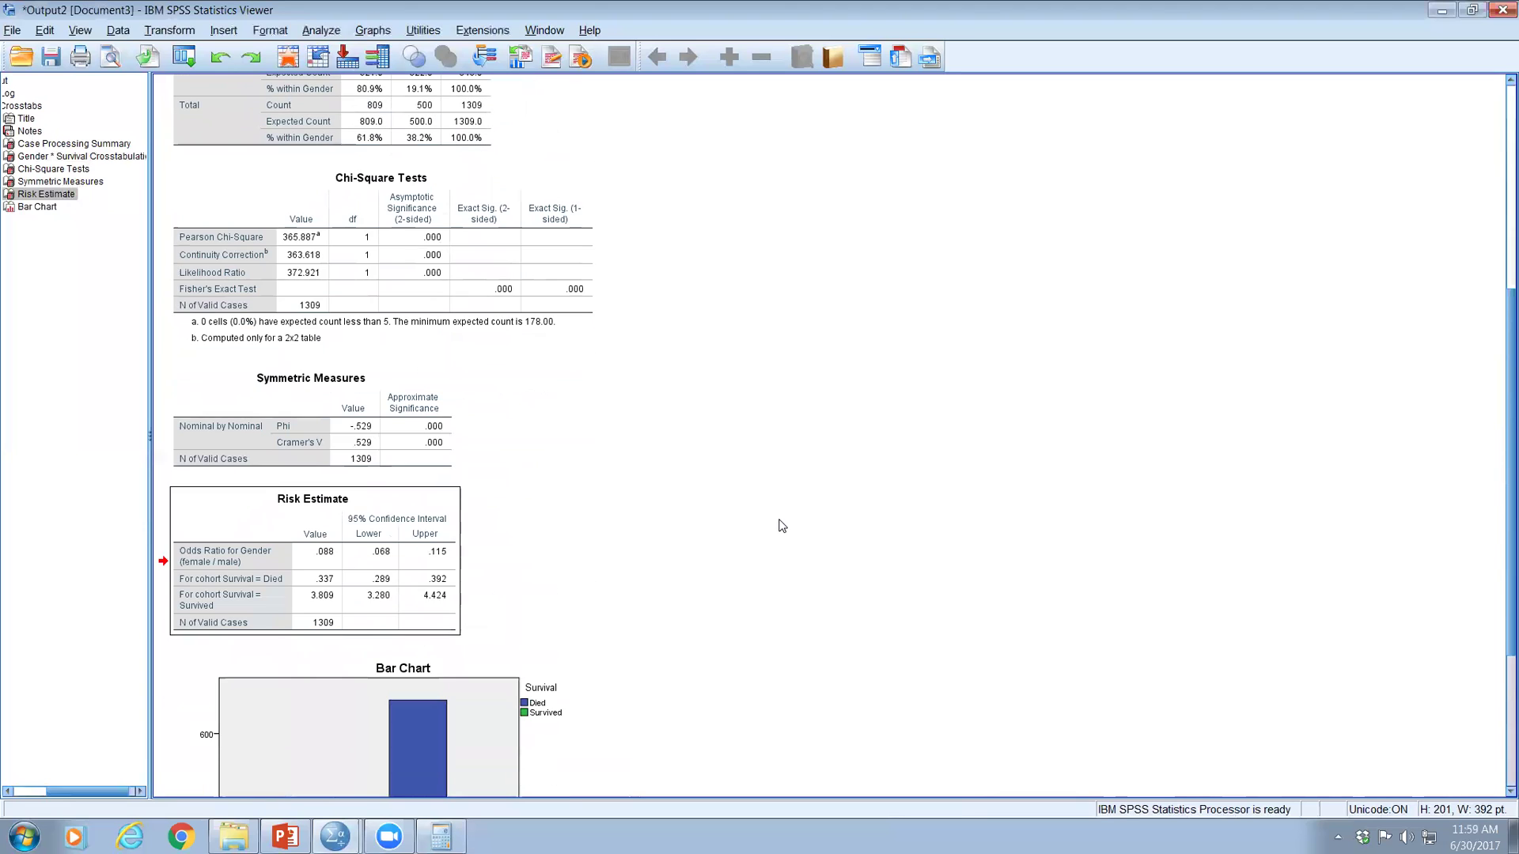
{"action": "scroll", "coordinate": [782, 526], "scroll_direction": "up", "scroll_amount": 5}
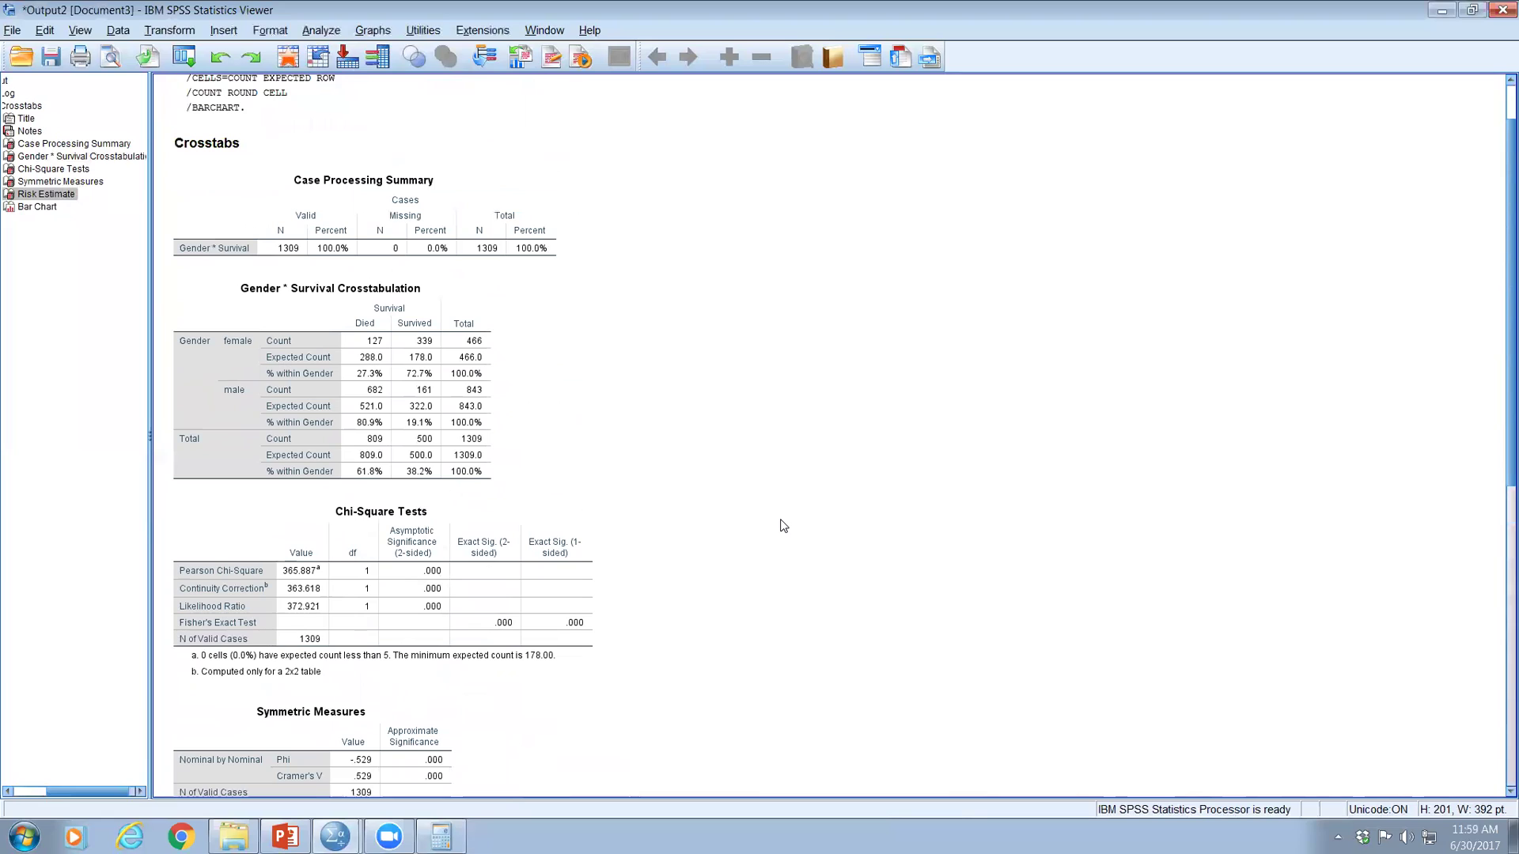